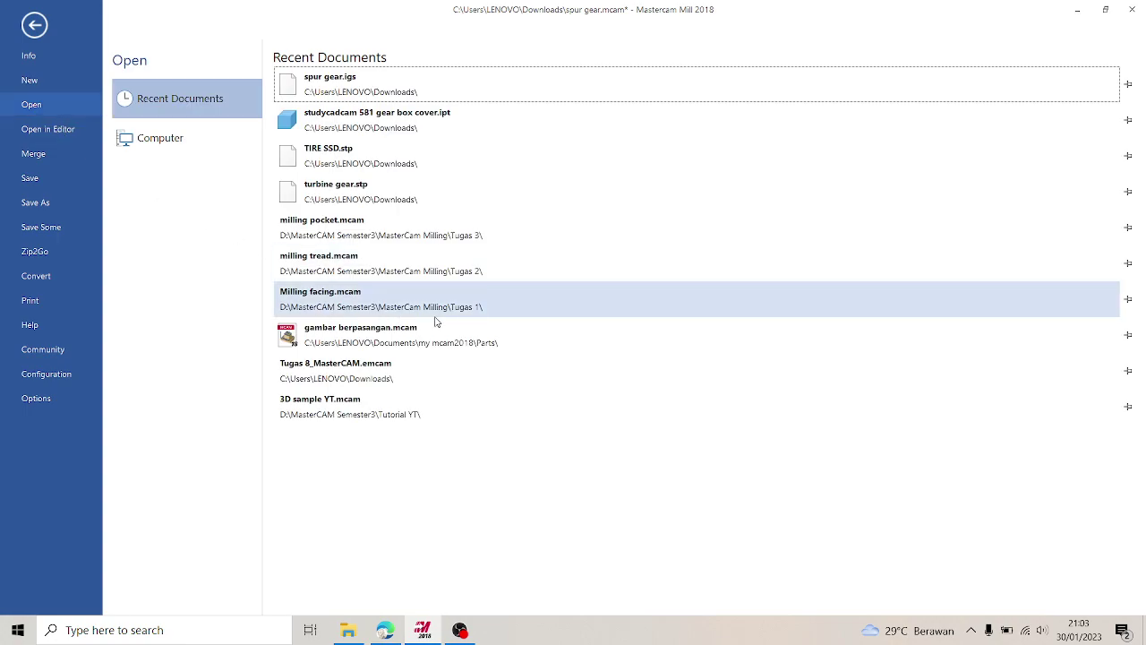
{"action": "left_click", "coordinate": [209, 141]}
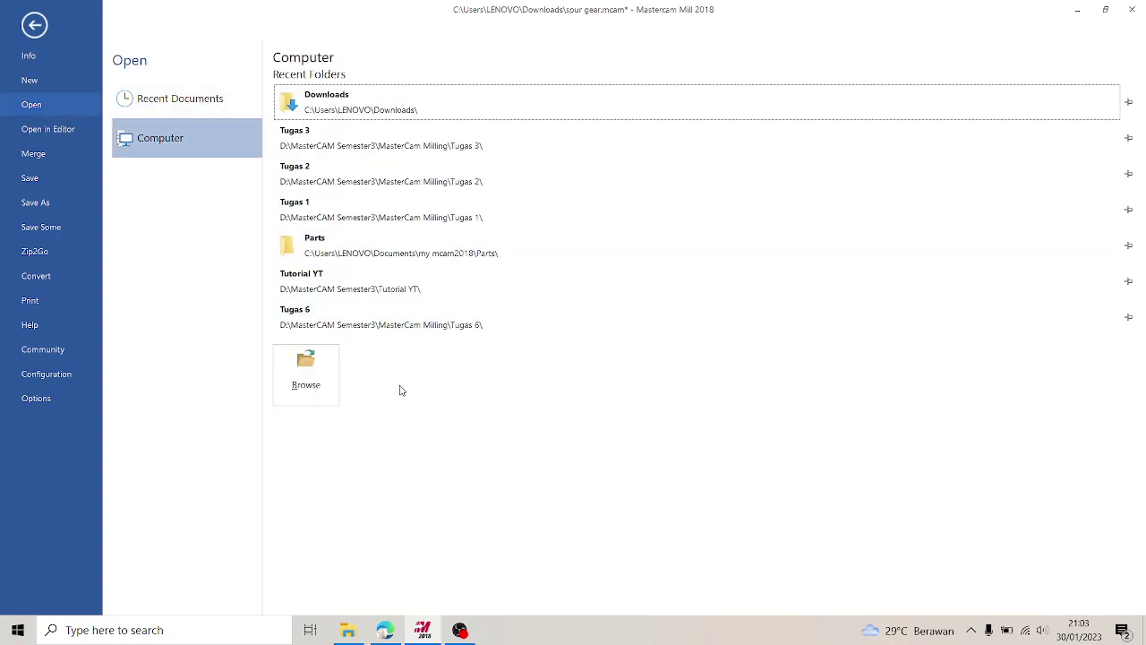
{"action": "left_click", "coordinate": [330, 374]}
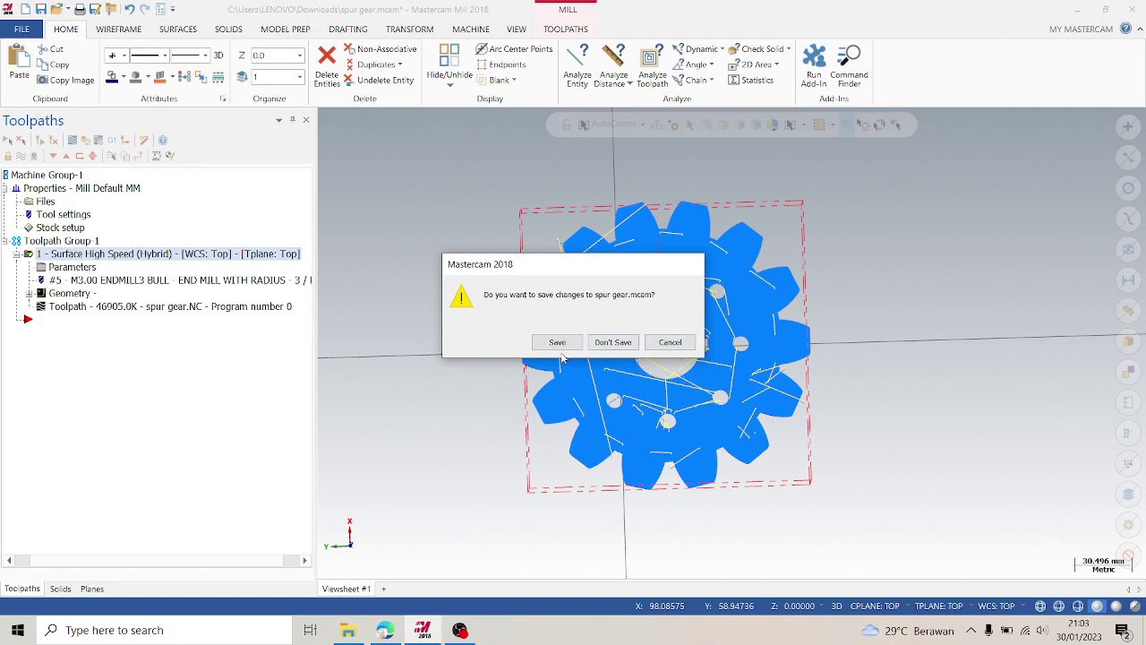
{"action": "left_click", "coordinate": [670, 342]}
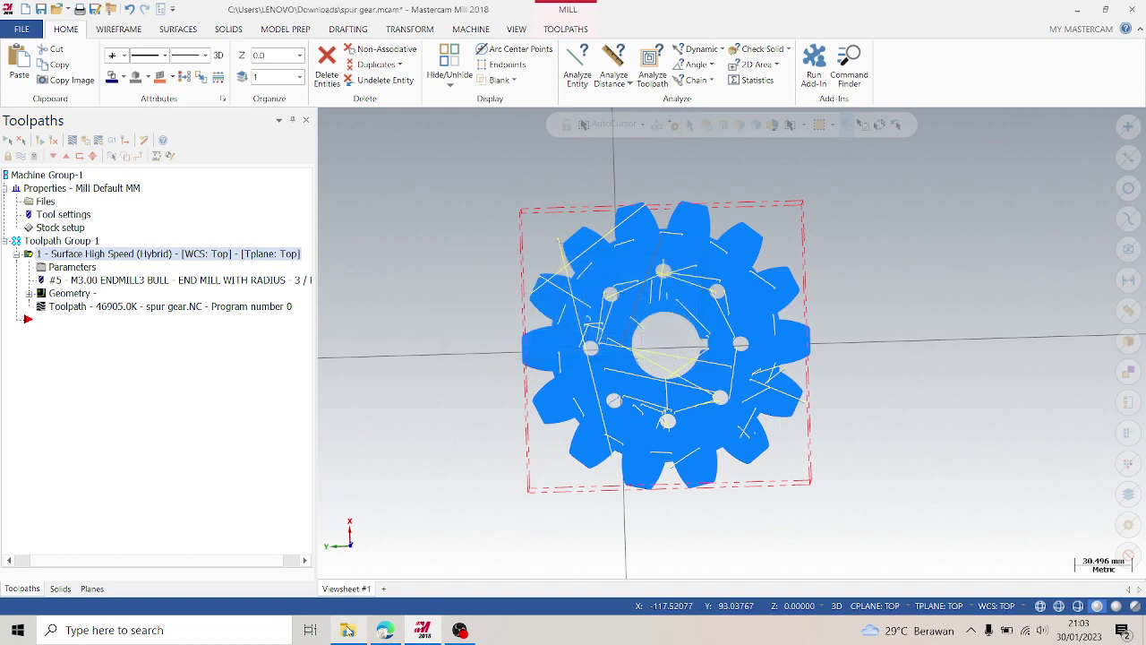
{"action": "left_click", "coordinate": [27, 30]}
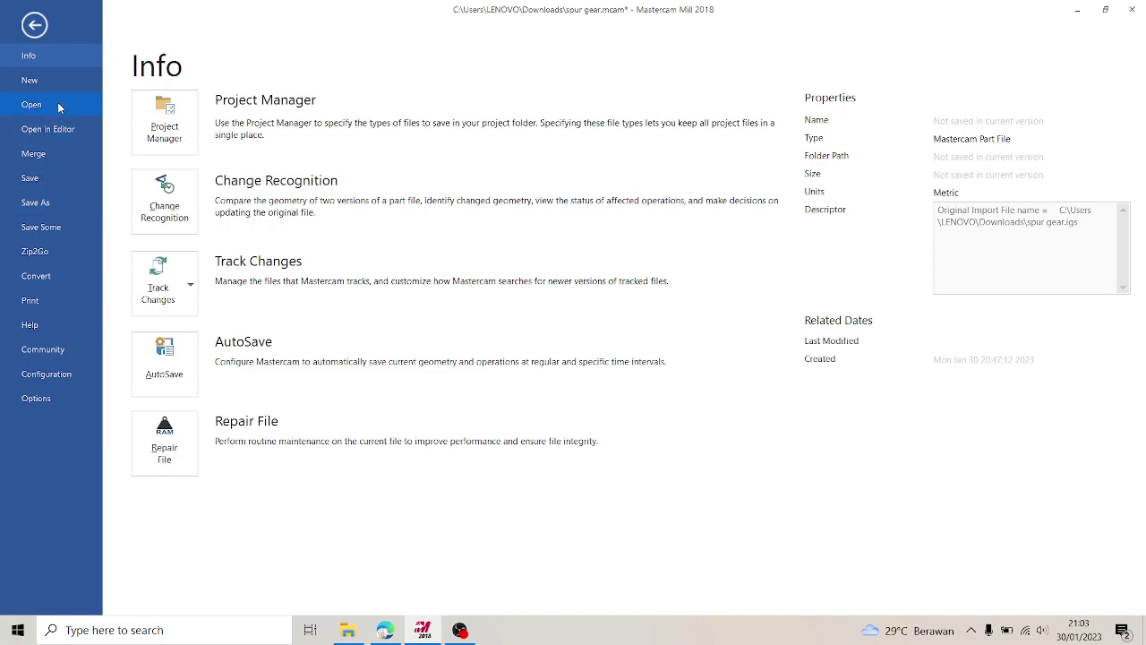
{"action": "left_click", "coordinate": [57, 105]}
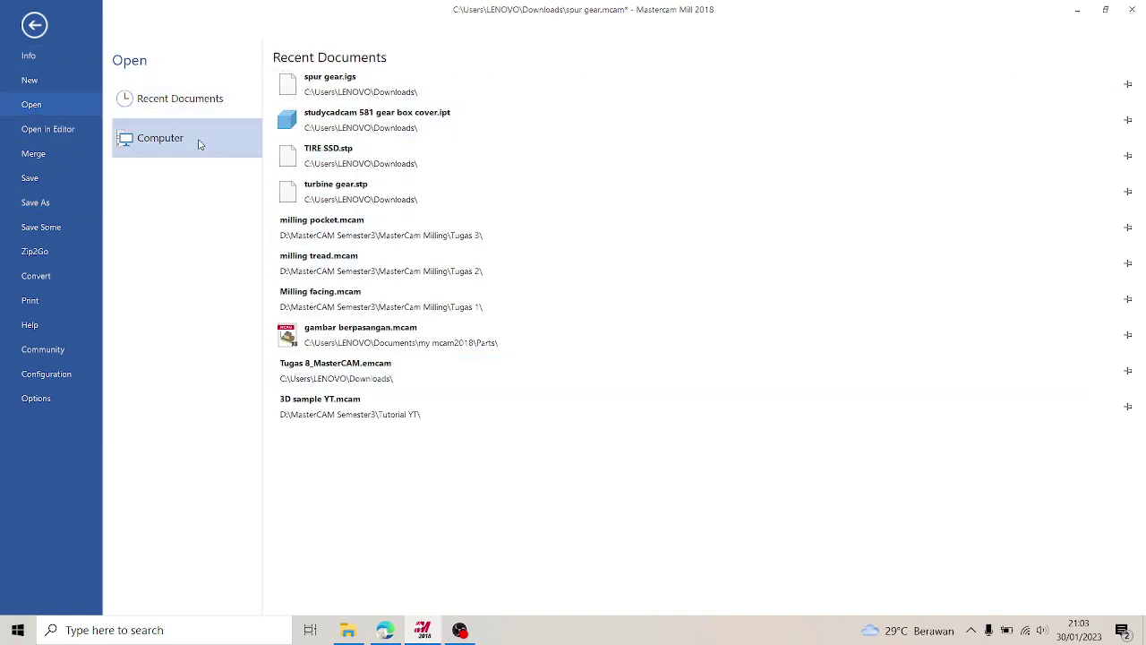
{"action": "left_click", "coordinate": [200, 144]}
{"action": "left_click", "coordinate": [185, 98]}
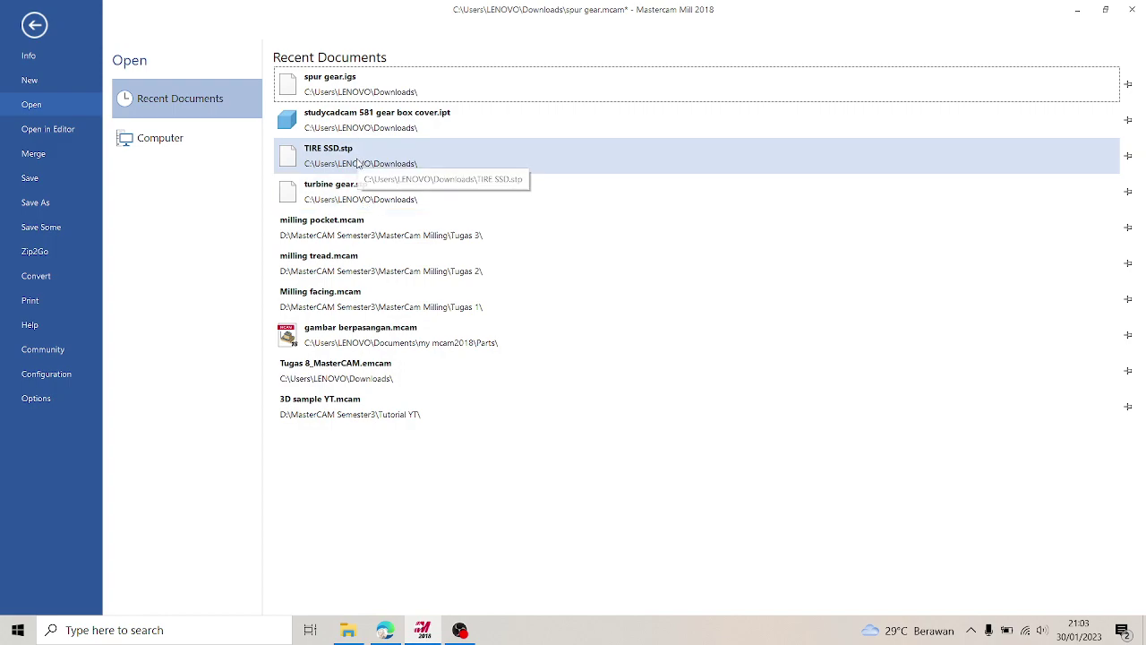
{"action": "left_click", "coordinate": [35, 25]}
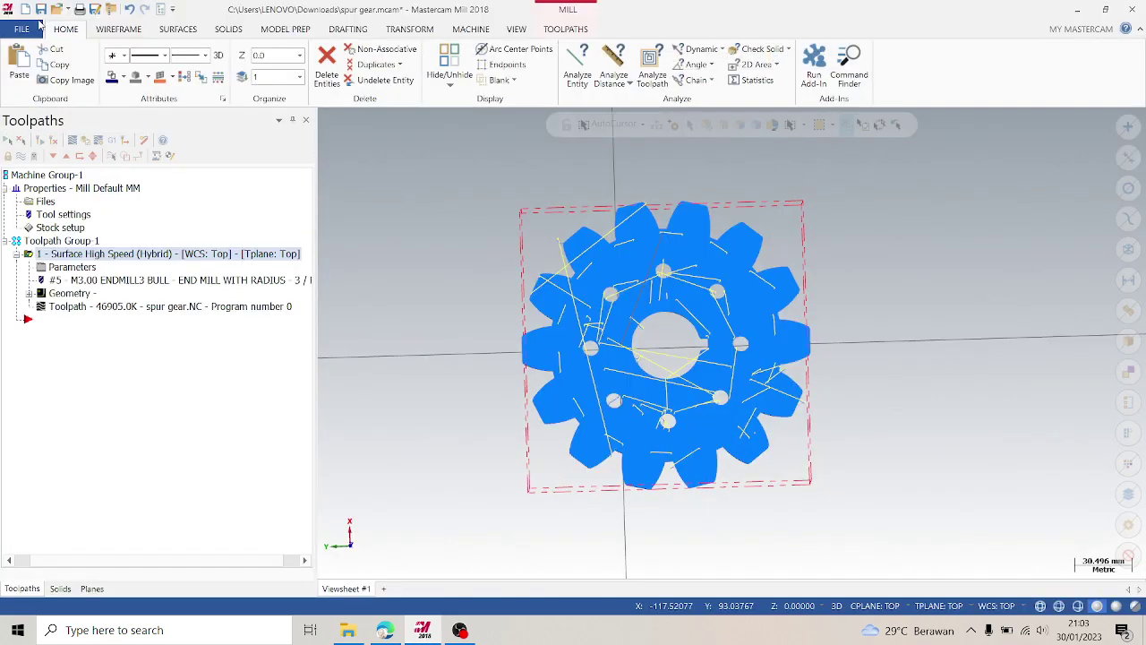
- Review the available mill machine types and the machine group's stock setup, leaving the stock settings as they are
{"action": "middle_click_drag", "start_coordinate": [634, 346], "coordinate": [591, 281]}
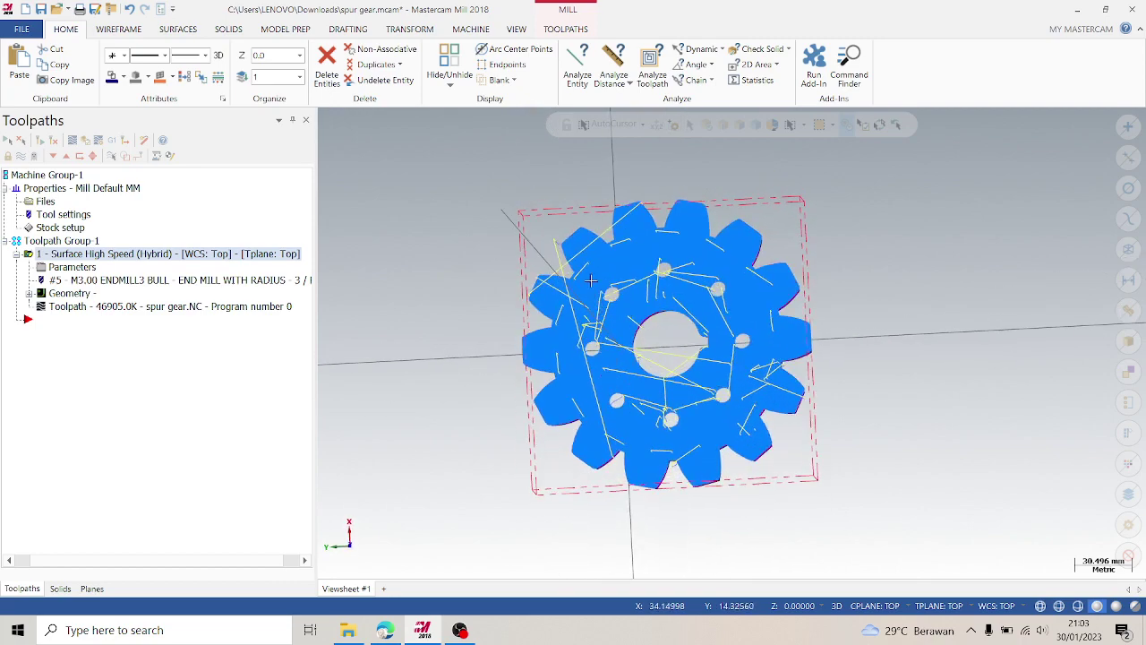
{"action": "left_click", "coordinate": [465, 32]}
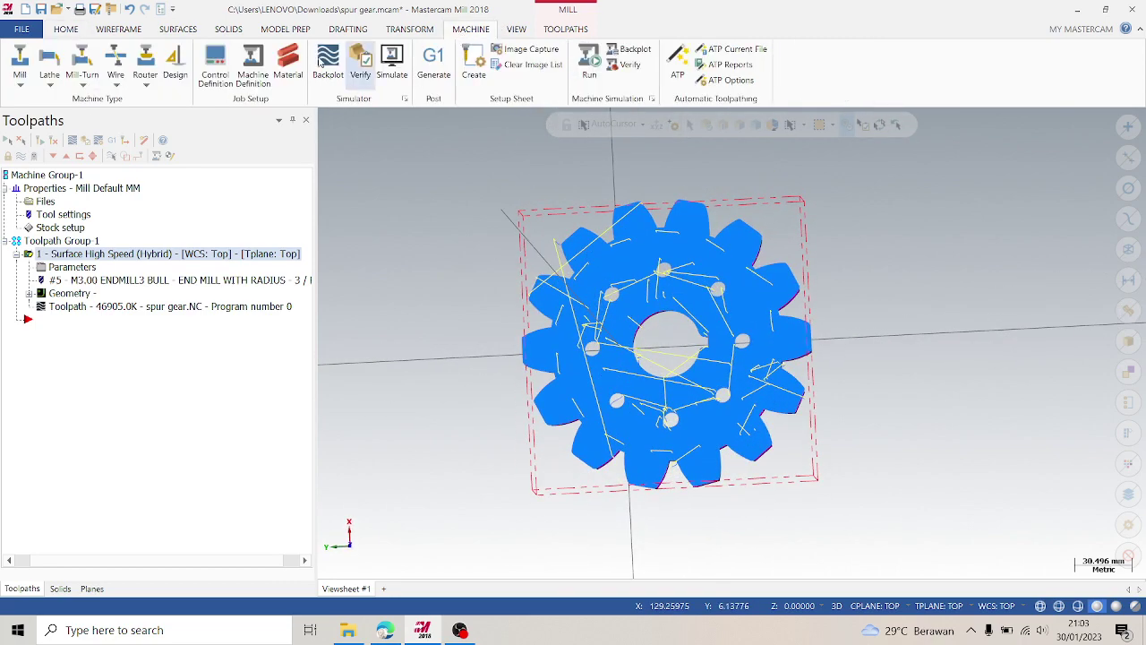
{"action": "left_click", "coordinate": [21, 87]}
{"action": "left_click", "coordinate": [46, 107]}
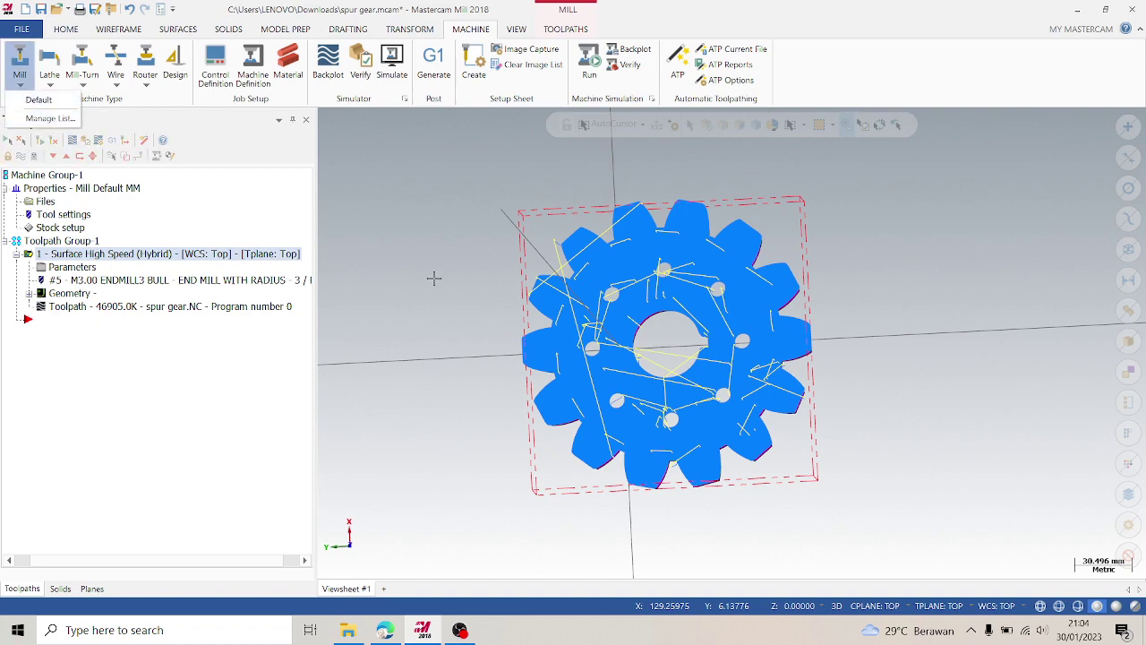
{"action": "left_click", "coordinate": [57, 227]}
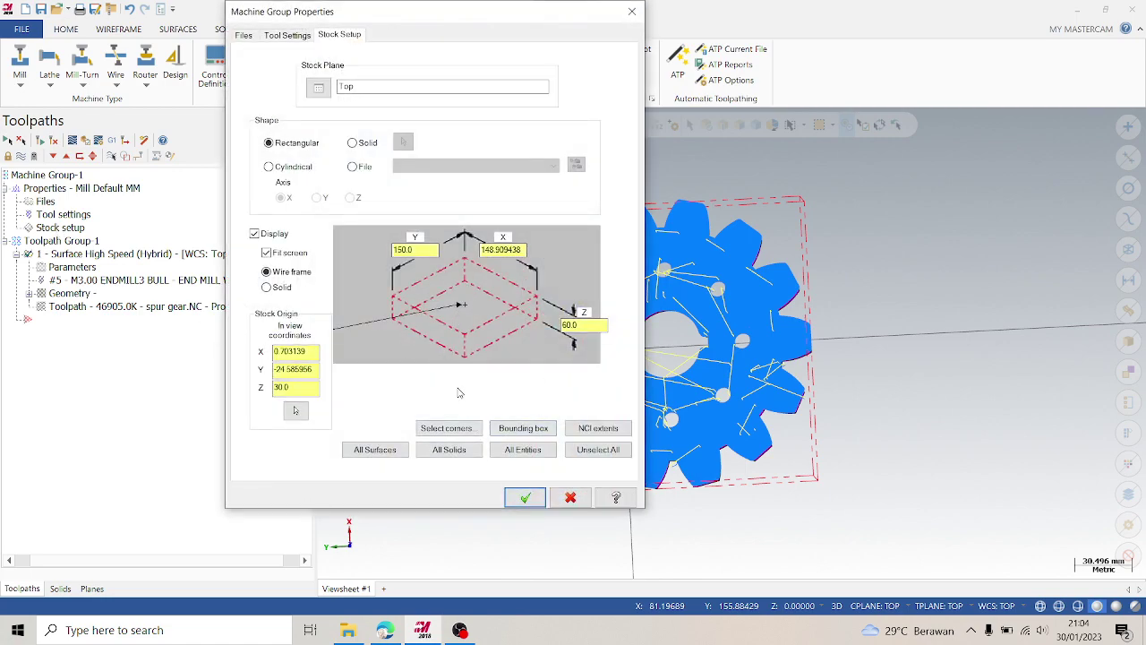
{"action": "left_click", "coordinate": [539, 453]}
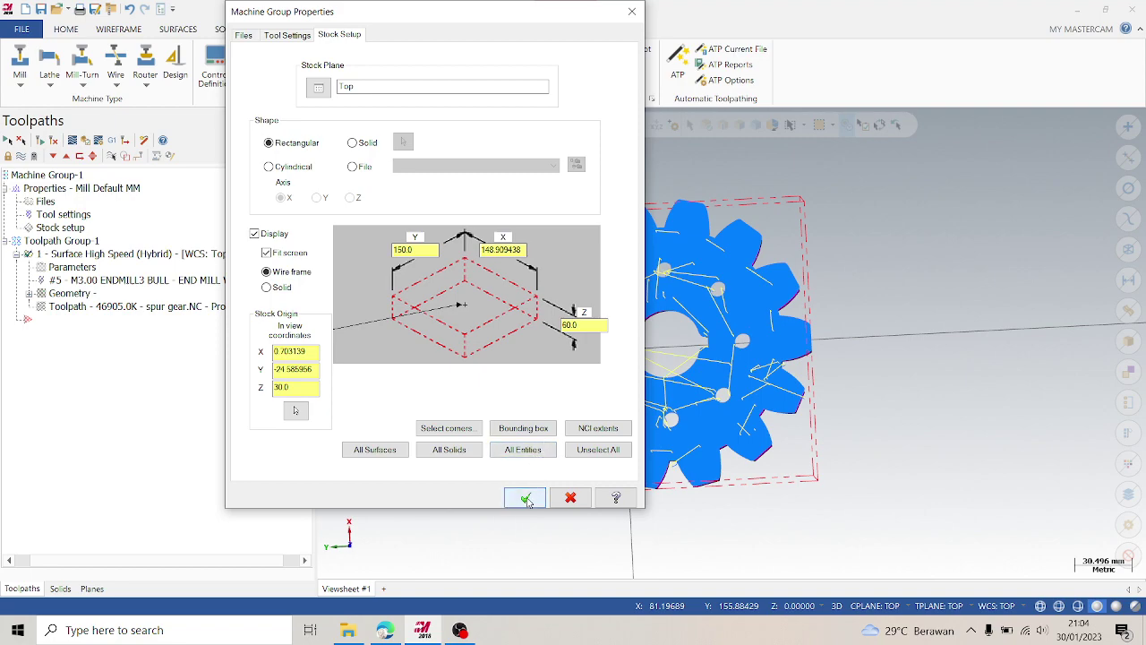
{"action": "left_click", "coordinate": [634, 13]}
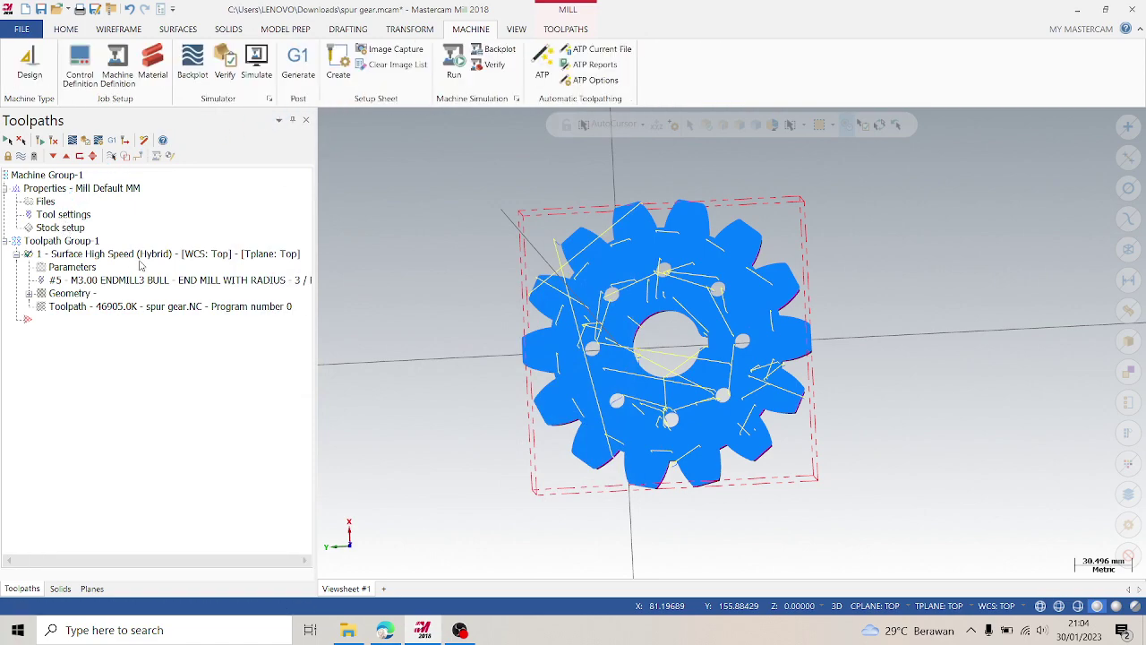
- Add a second 3D Hybrid finishing toolpath with no machining geometry and keep the operation
{"action": "left_click", "coordinate": [574, 30]}
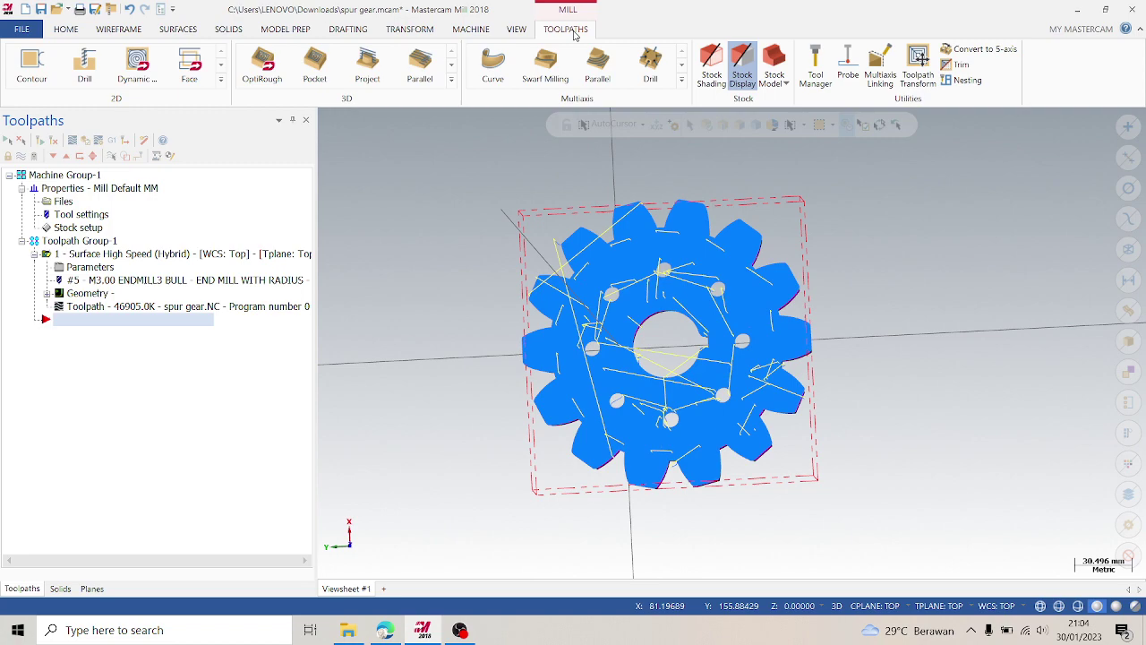
{"action": "left_click", "coordinate": [451, 80]}
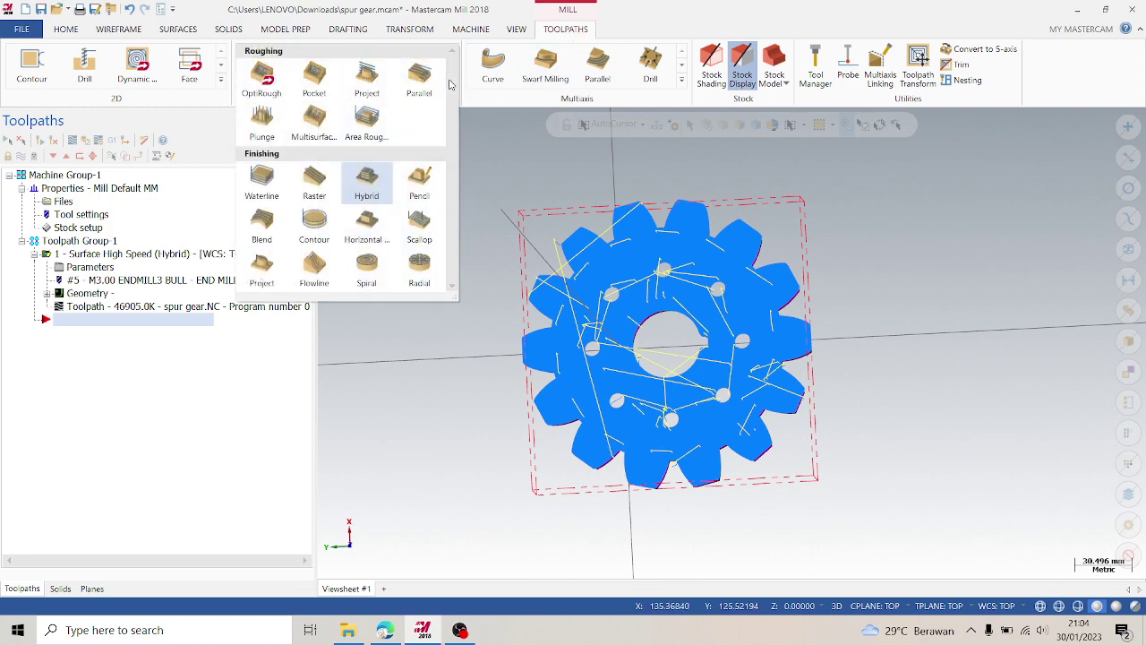
{"action": "left_click", "coordinate": [364, 189]}
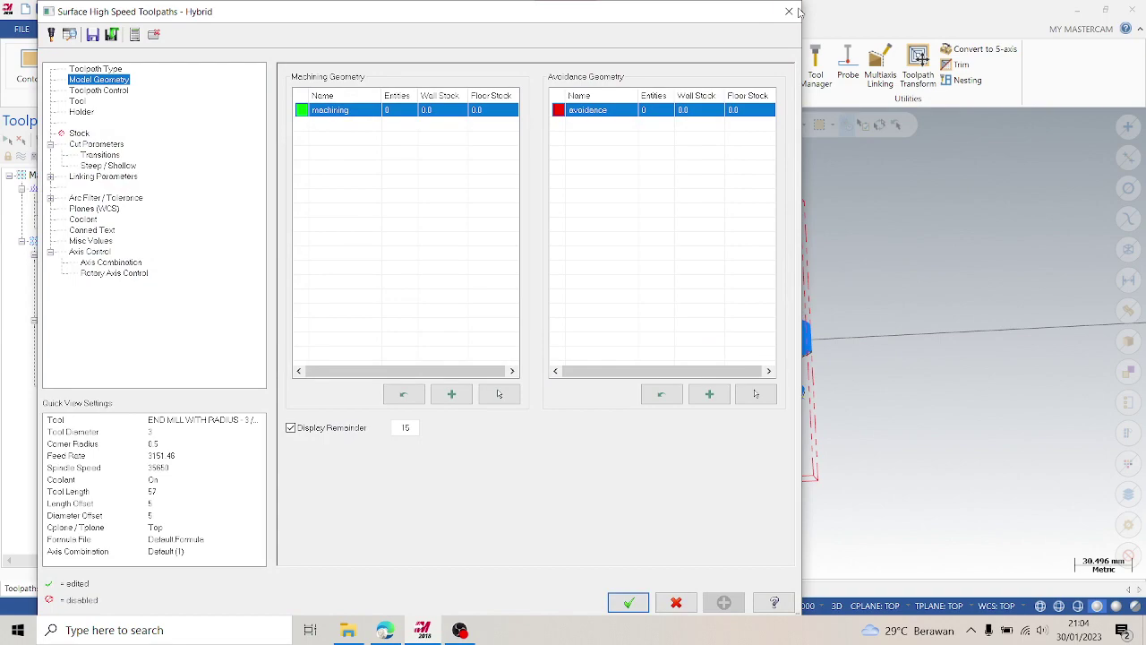
{"action": "left_click", "coordinate": [797, 11]}
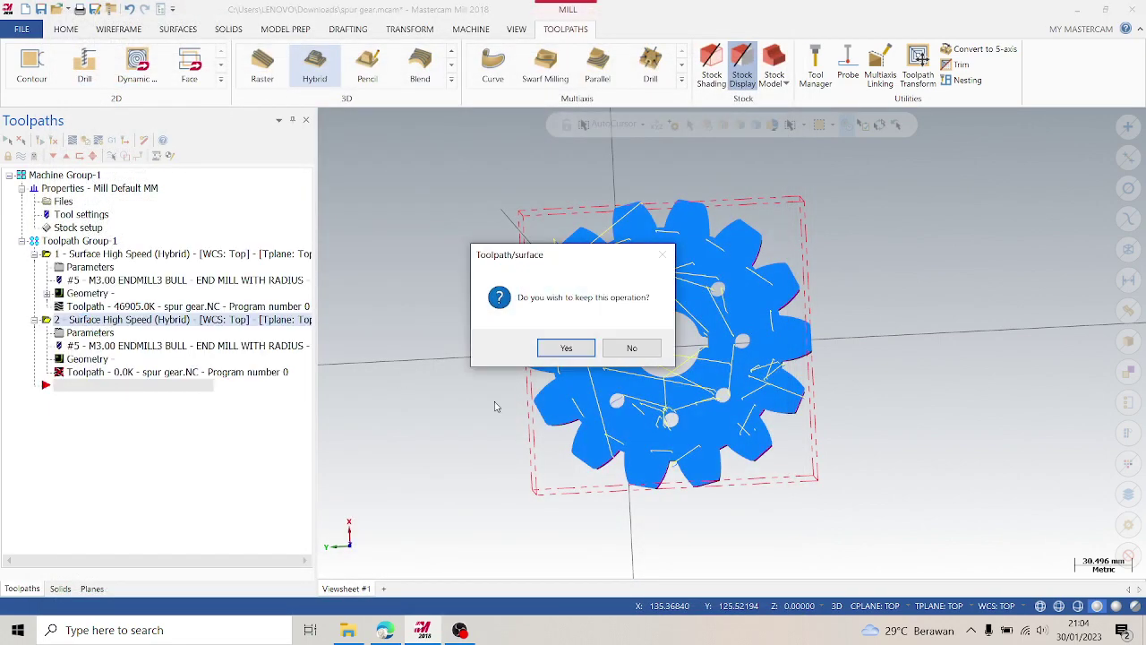
{"action": "left_click", "coordinate": [568, 347]}
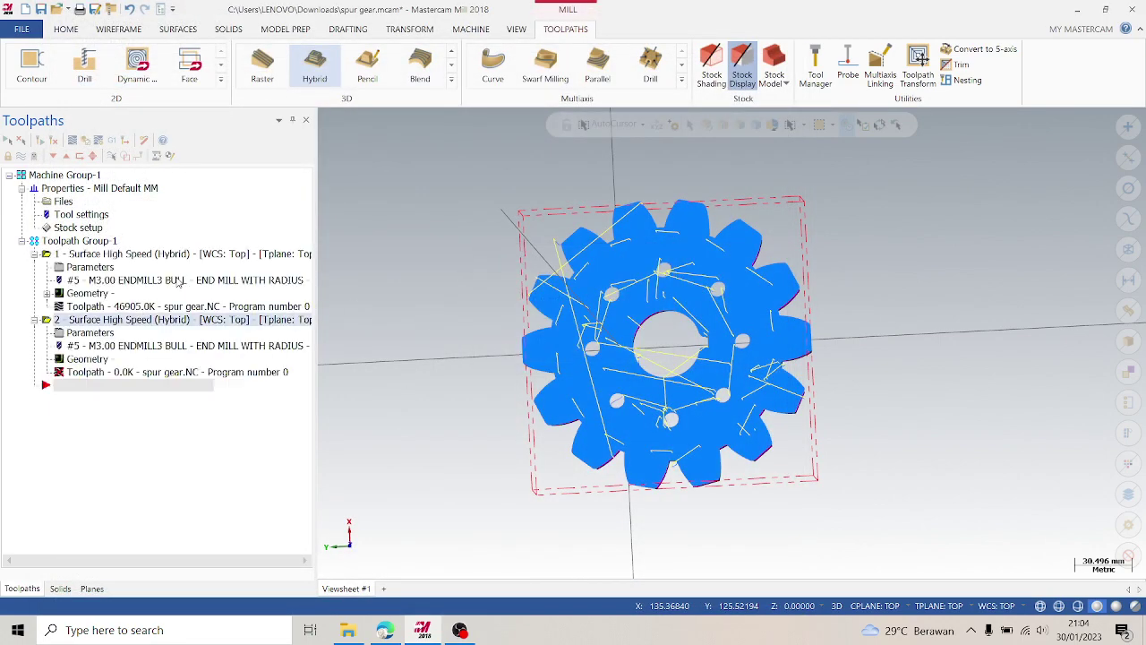
- Delete the second Surface High Speed (Hybrid) operation from the toolpath group
{"action": "left_click", "coordinate": [145, 323]}
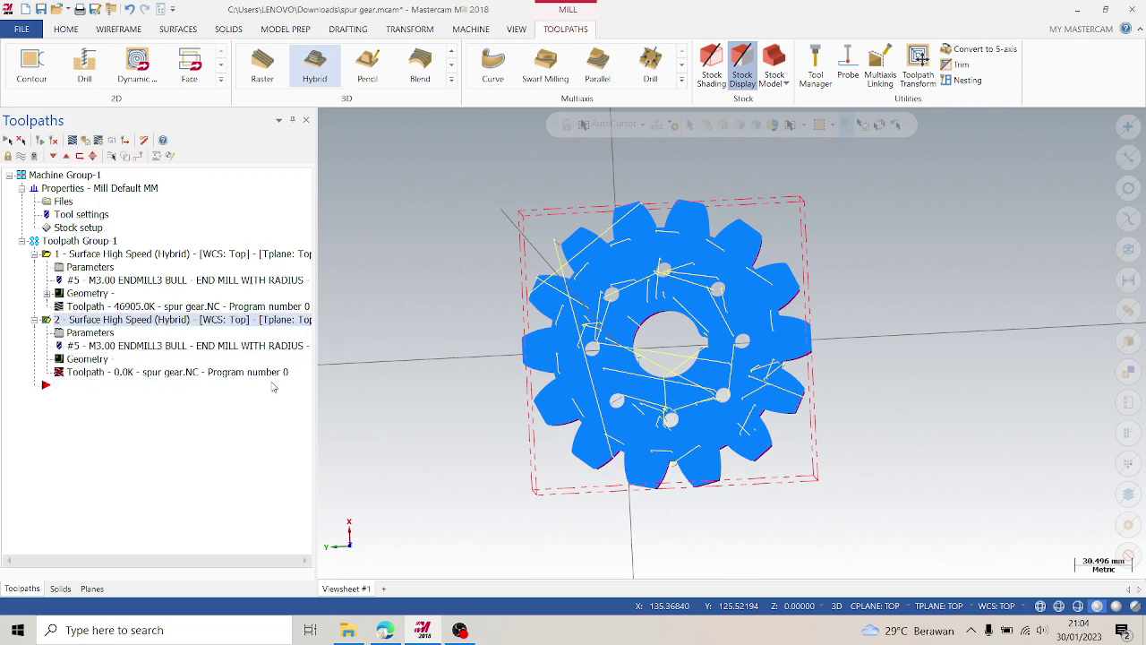
{"action": "key", "text": "Delete"}
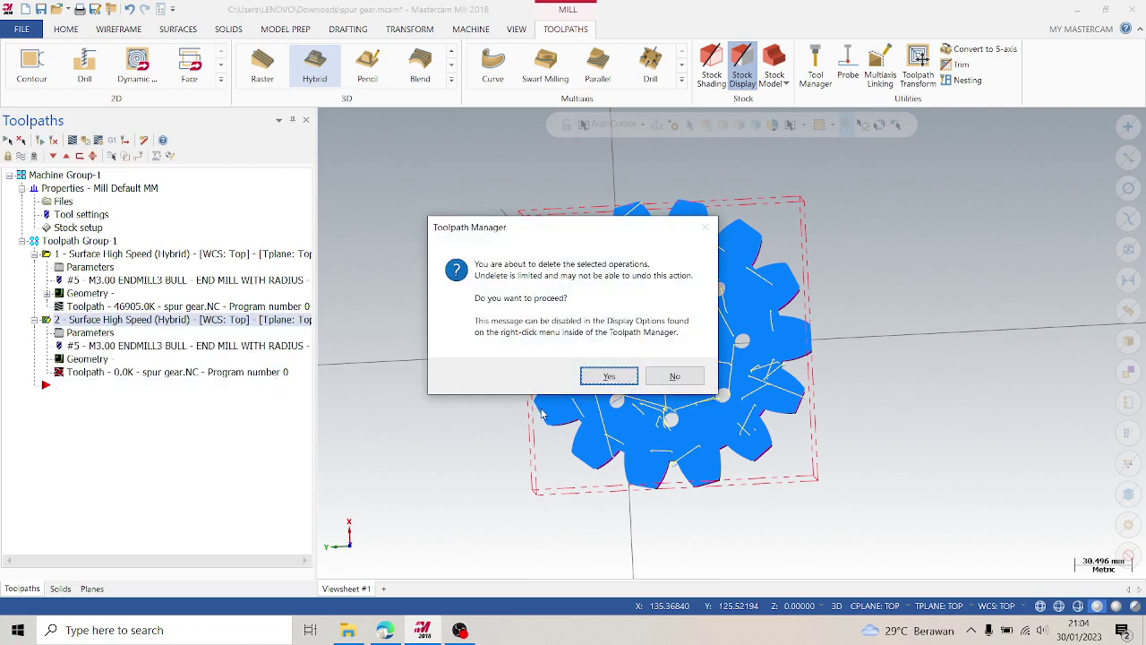
{"action": "left_click", "coordinate": [608, 375]}
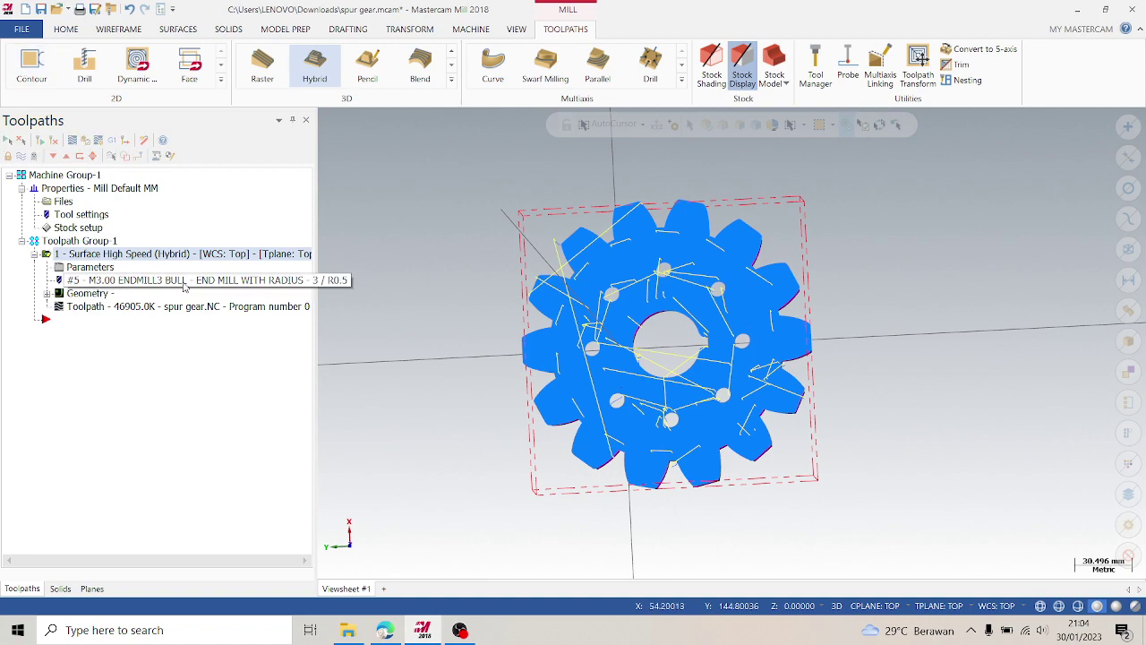
- Examine the toolpath type and machining geometry selection in the existing Hybrid operation's parameters
{"action": "left_click", "coordinate": [90, 266]}
{"action": "left_click", "coordinate": [95, 69]}
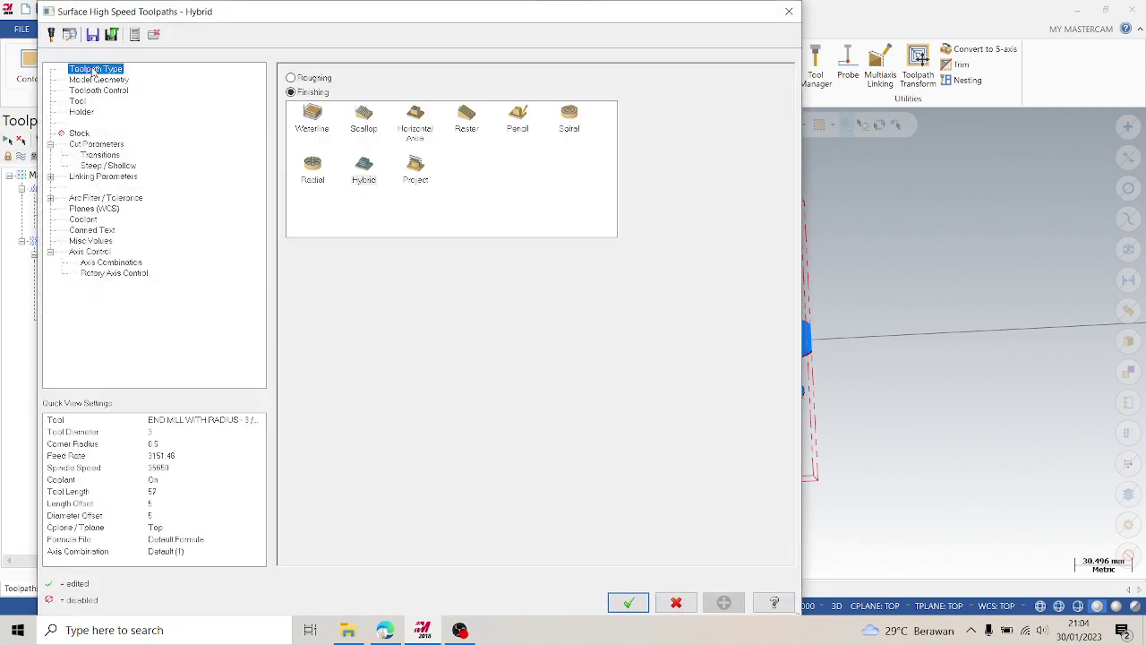
{"action": "left_click", "coordinate": [90, 81]}
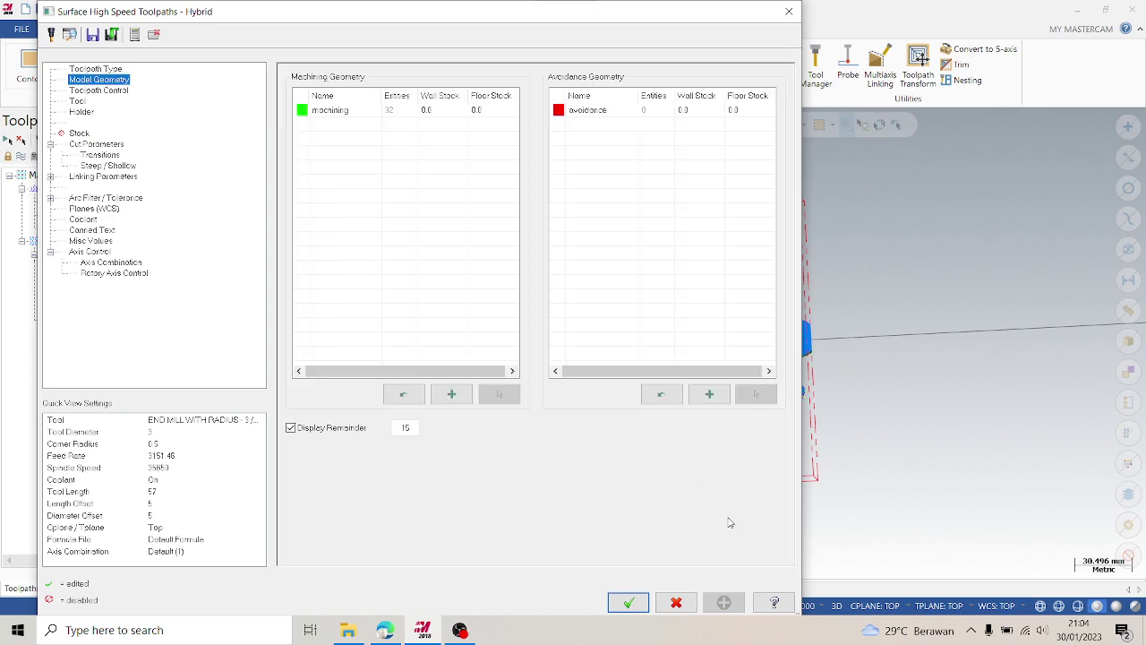
{"action": "left_click", "coordinate": [442, 112]}
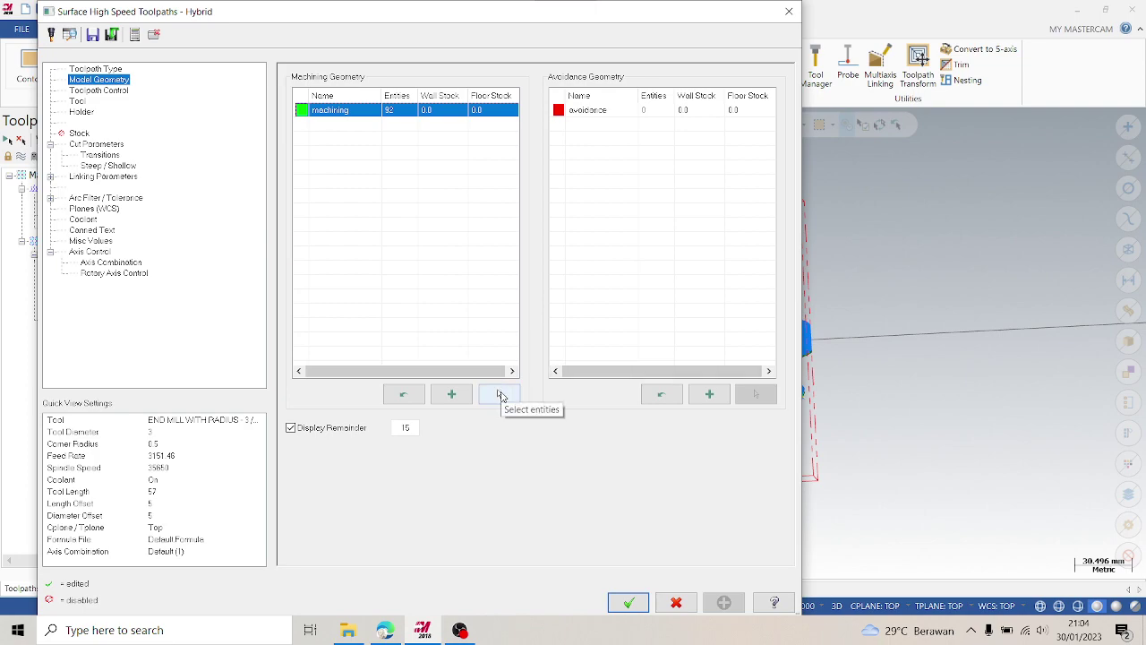
{"action": "left_click", "coordinate": [499, 396]}
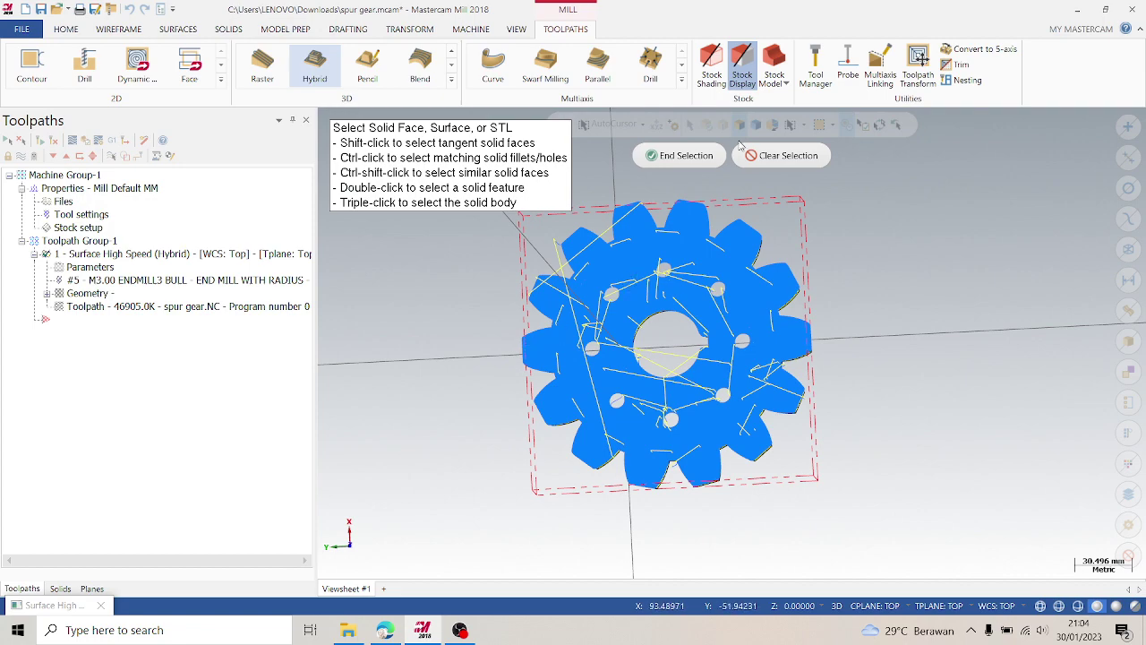
{"action": "left_click", "coordinate": [682, 155]}
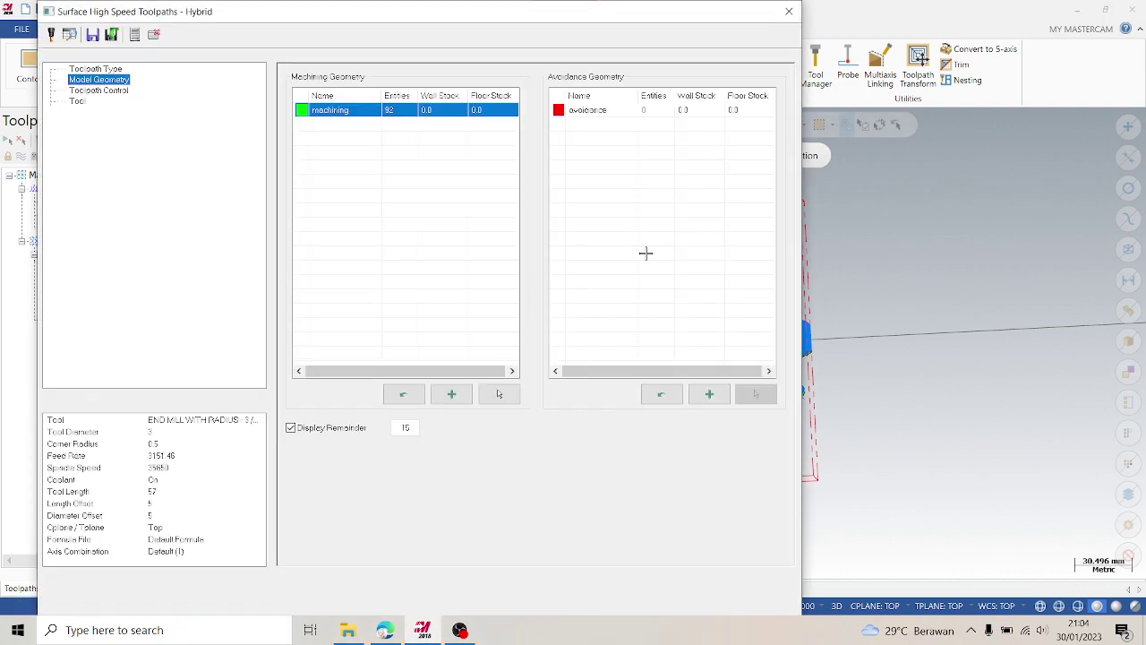
- Examine the Hybrid operation's toolpath control, tool, transitions, steep/shallow and coolant settings, and close its parameters without changes
{"action": "left_click", "coordinate": [121, 92]}
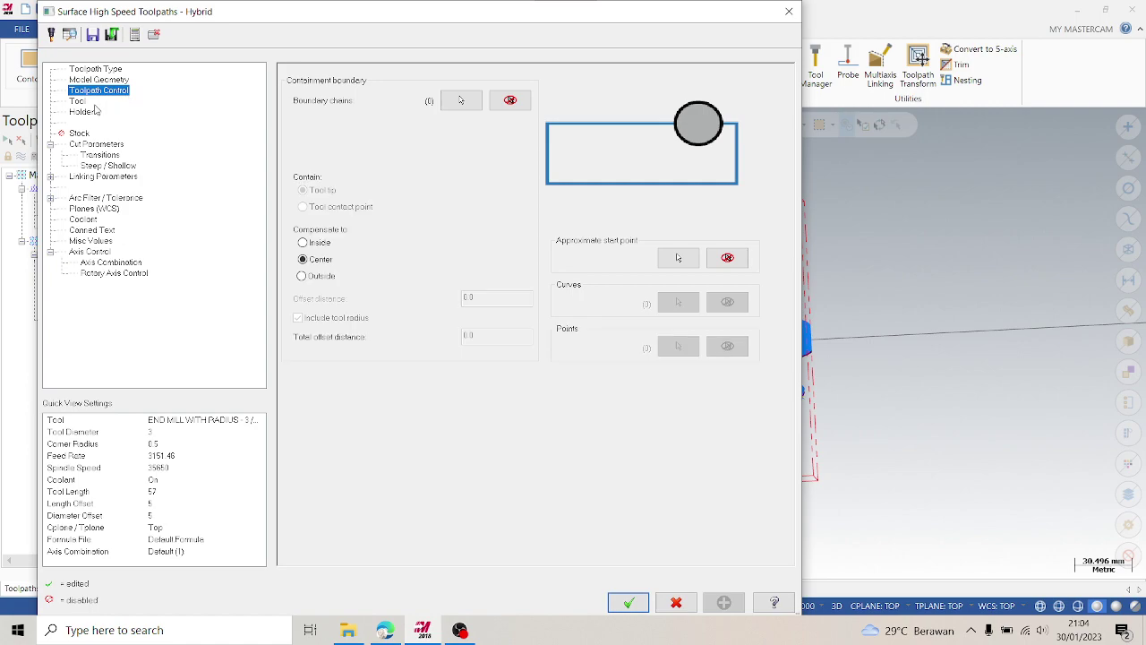
{"action": "left_click", "coordinate": [79, 101]}
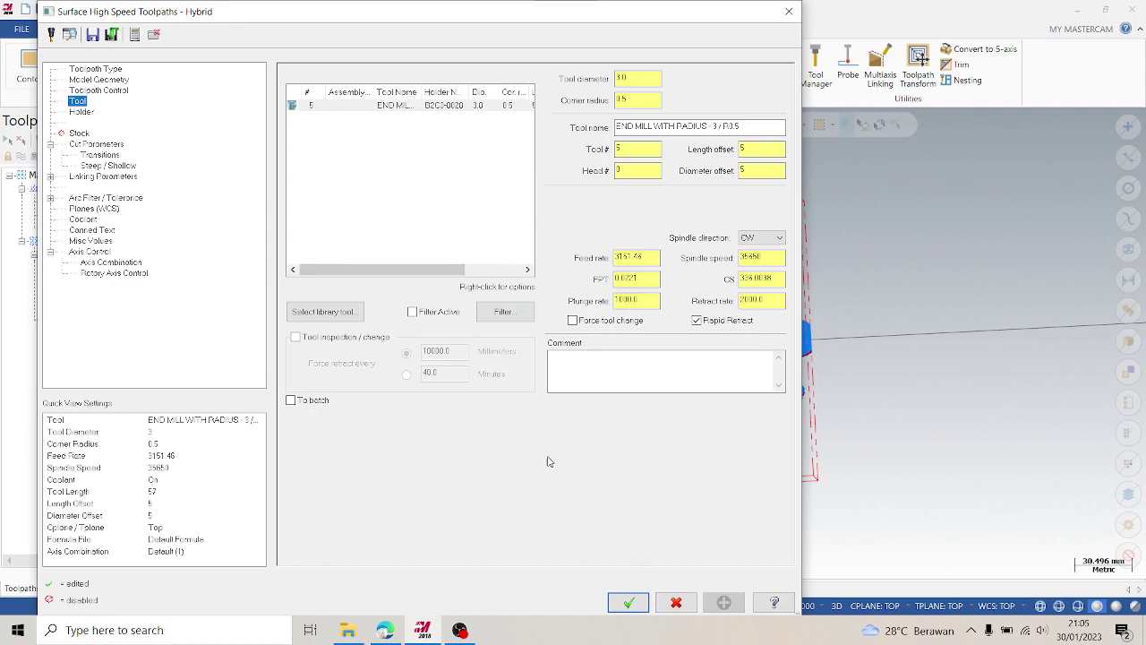
{"action": "left_click", "coordinate": [82, 112]}
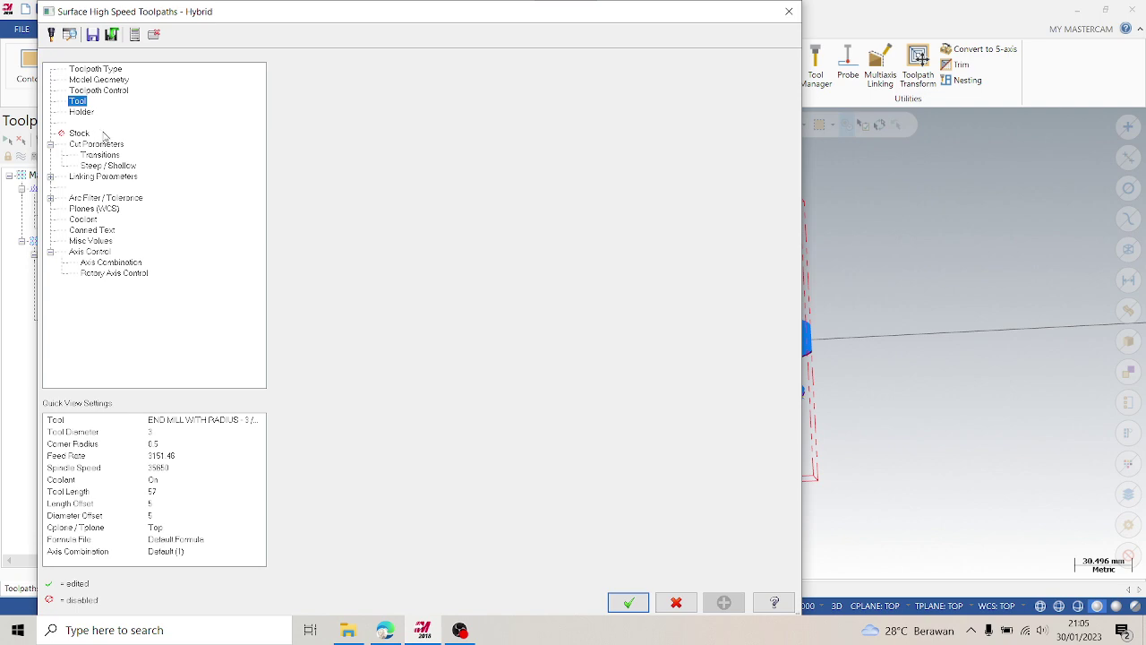
{"action": "left_click", "coordinate": [99, 156]}
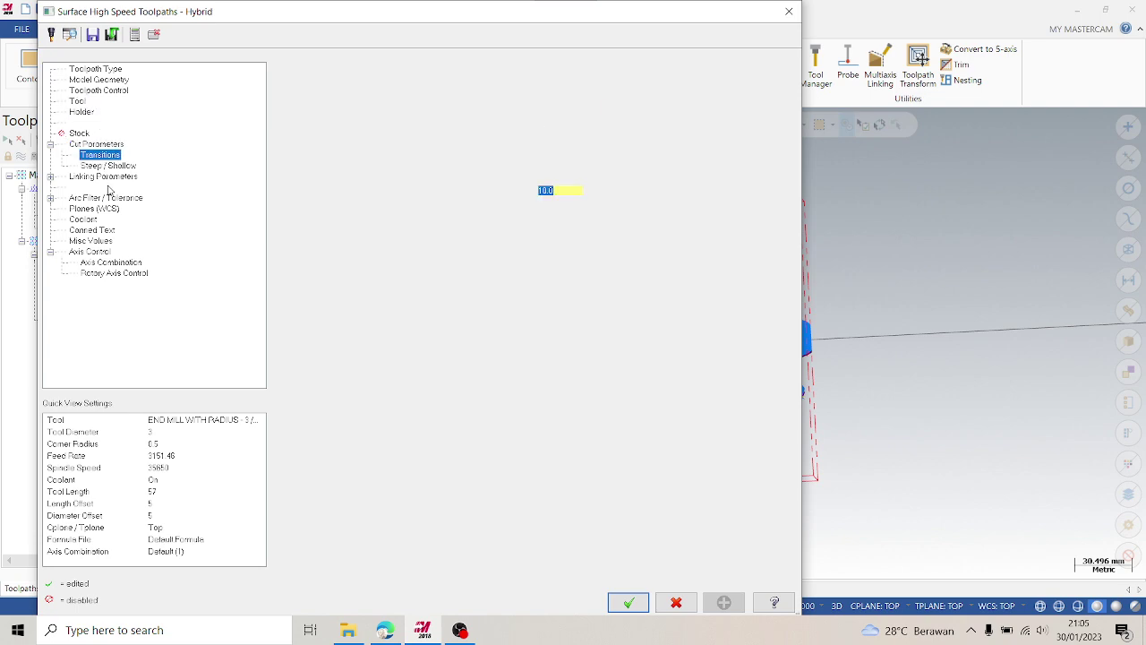
{"action": "left_click", "coordinate": [109, 166]}
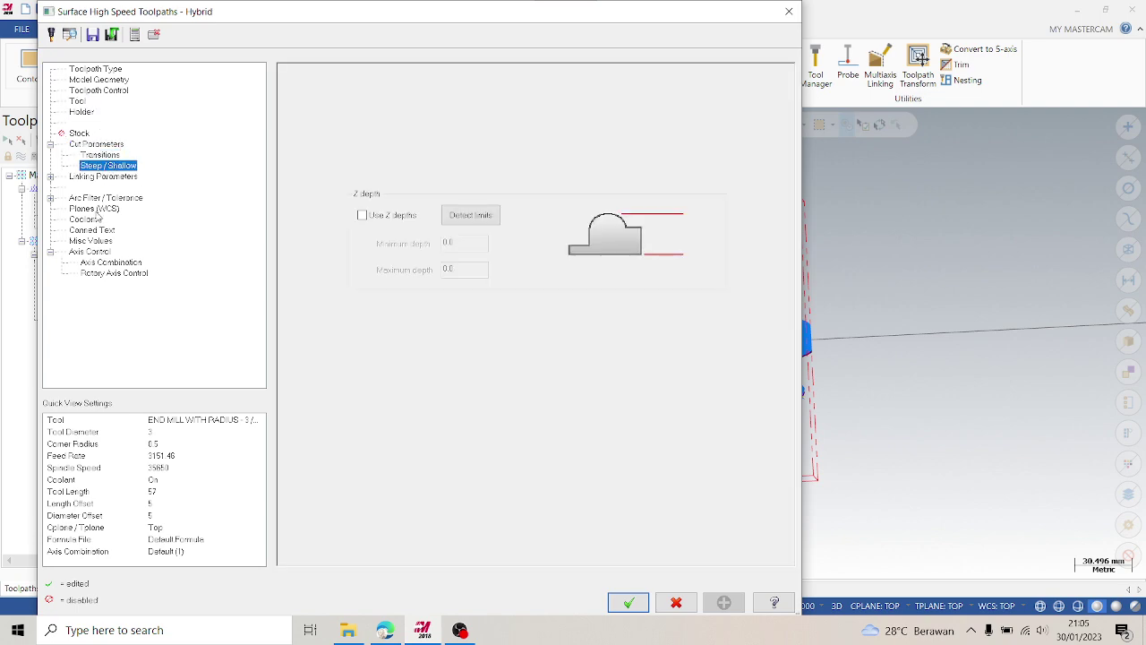
{"action": "left_click", "coordinate": [96, 218]}
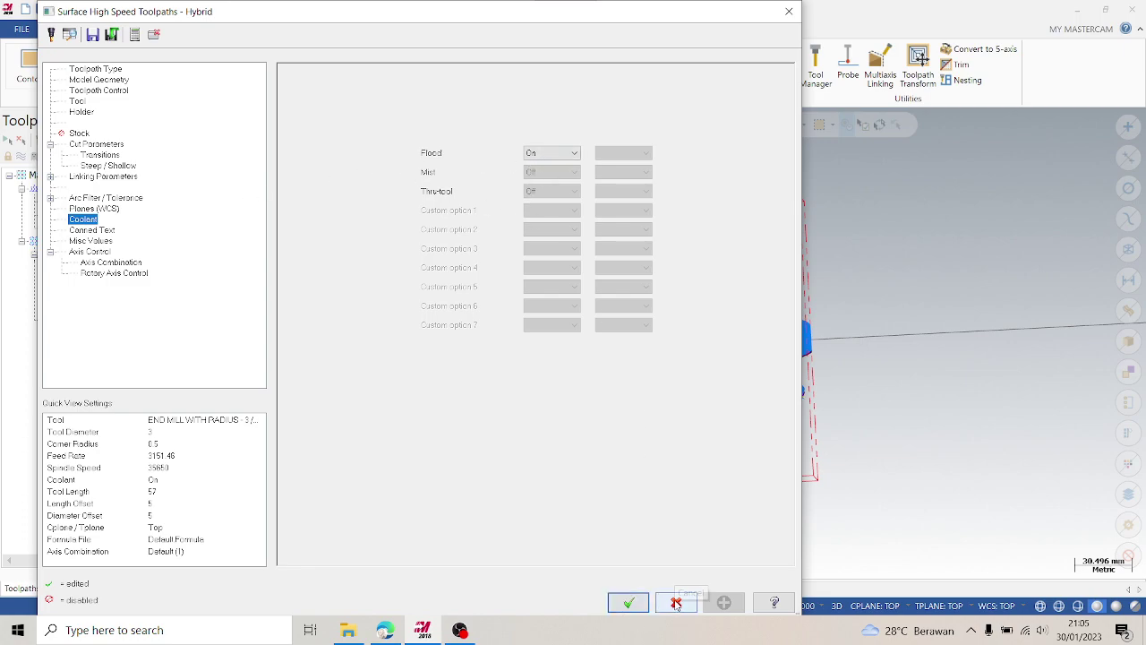
{"action": "left_click", "coordinate": [788, 10]}
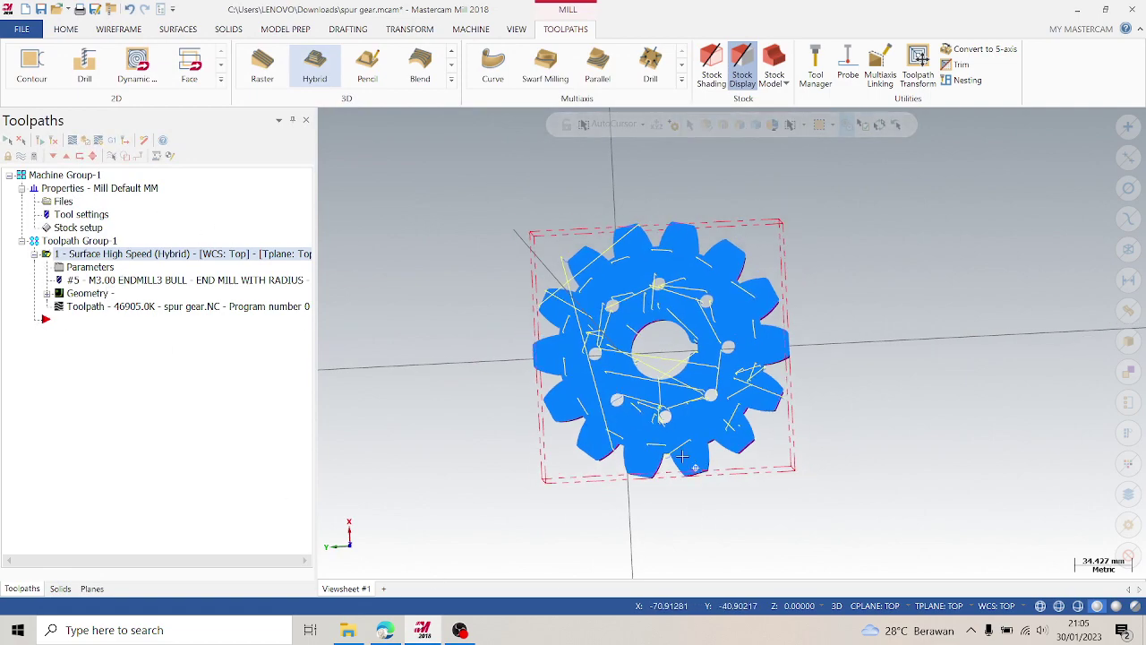
{"action": "middle_click_drag", "start_coordinate": [684, 458], "coordinate": [662, 394]}
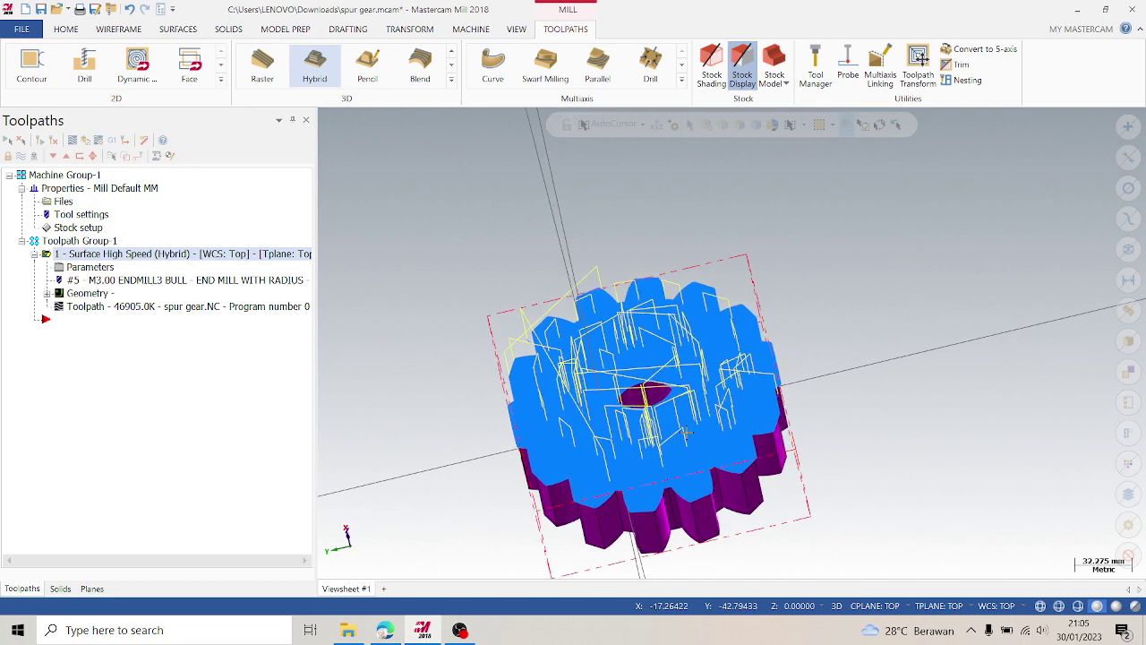
{"action": "scroll", "coordinate": [662, 394], "scroll_direction": "up", "scroll_amount": 1}
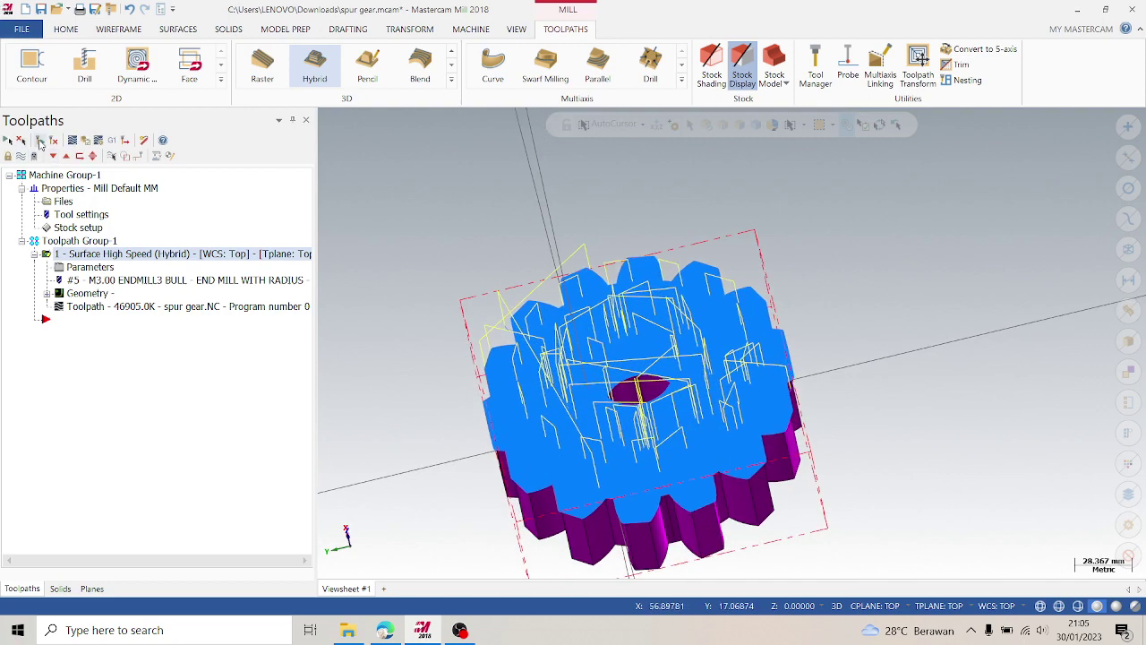
- Start a Verify simulation of the Hybrid toolpath, maximize the simulator window and begin playback
{"action": "left_click", "coordinate": [86, 141]}
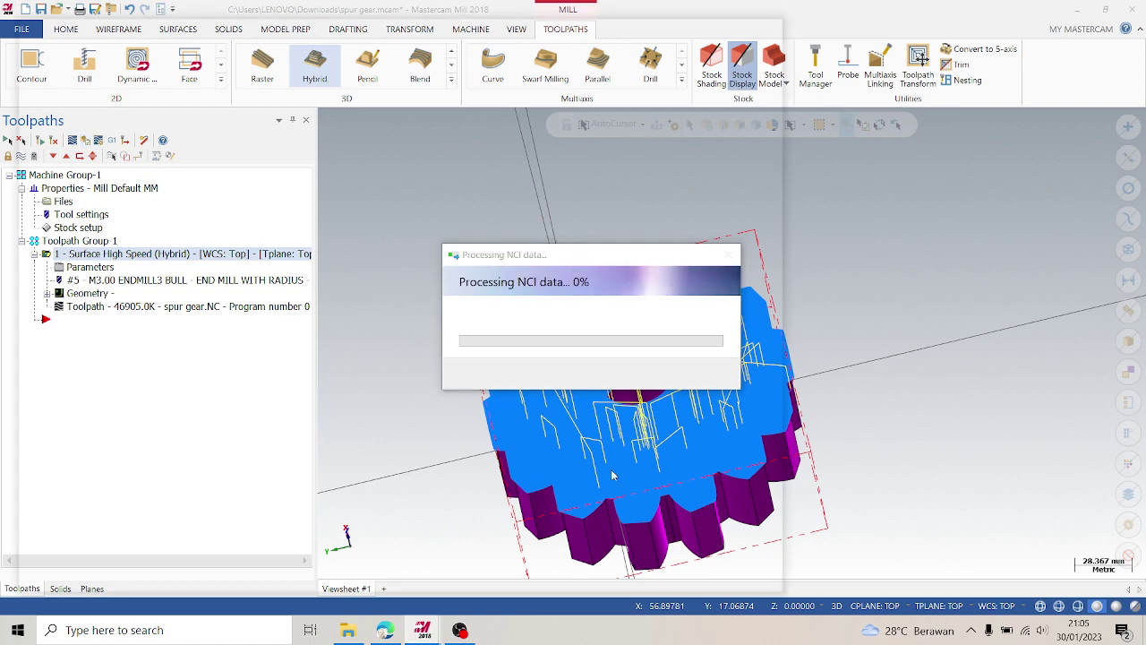
{"action": "scroll", "coordinate": [613, 475], "scroll_direction": "up", "scroll_amount": 1}
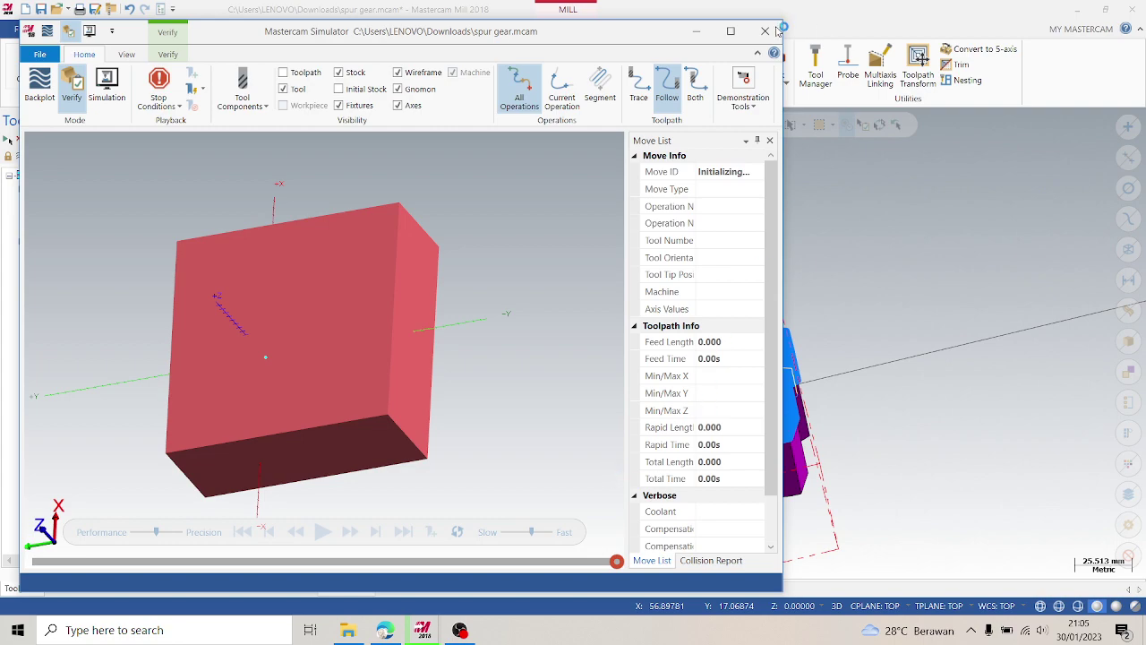
{"action": "left_click", "coordinate": [733, 33]}
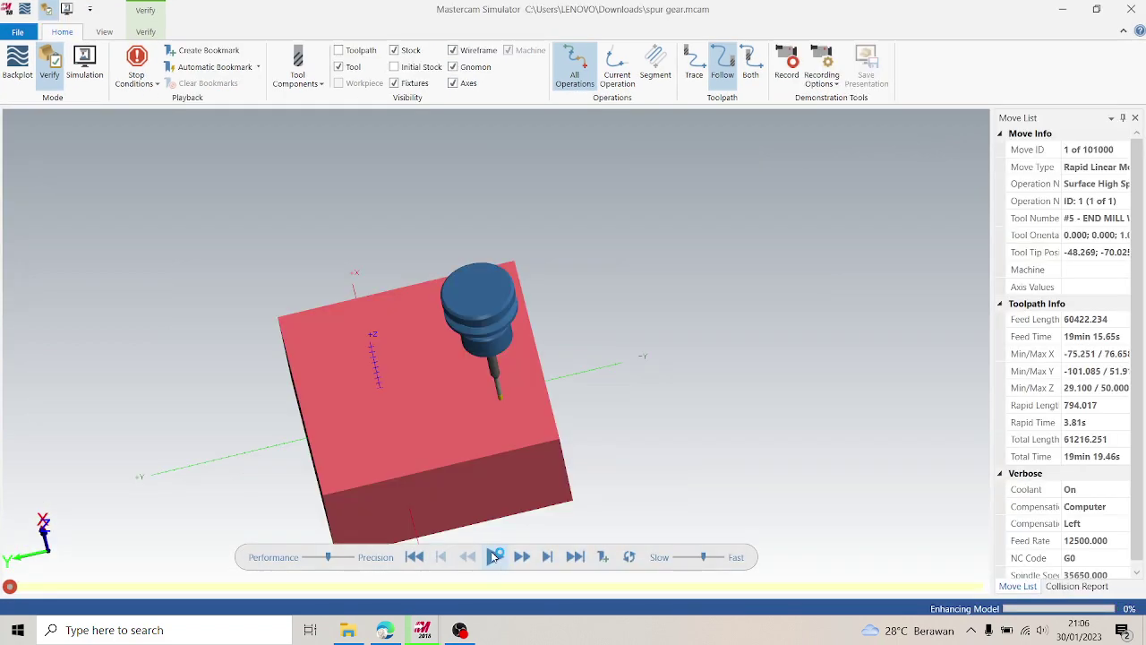
{"action": "left_click", "coordinate": [494, 556]}
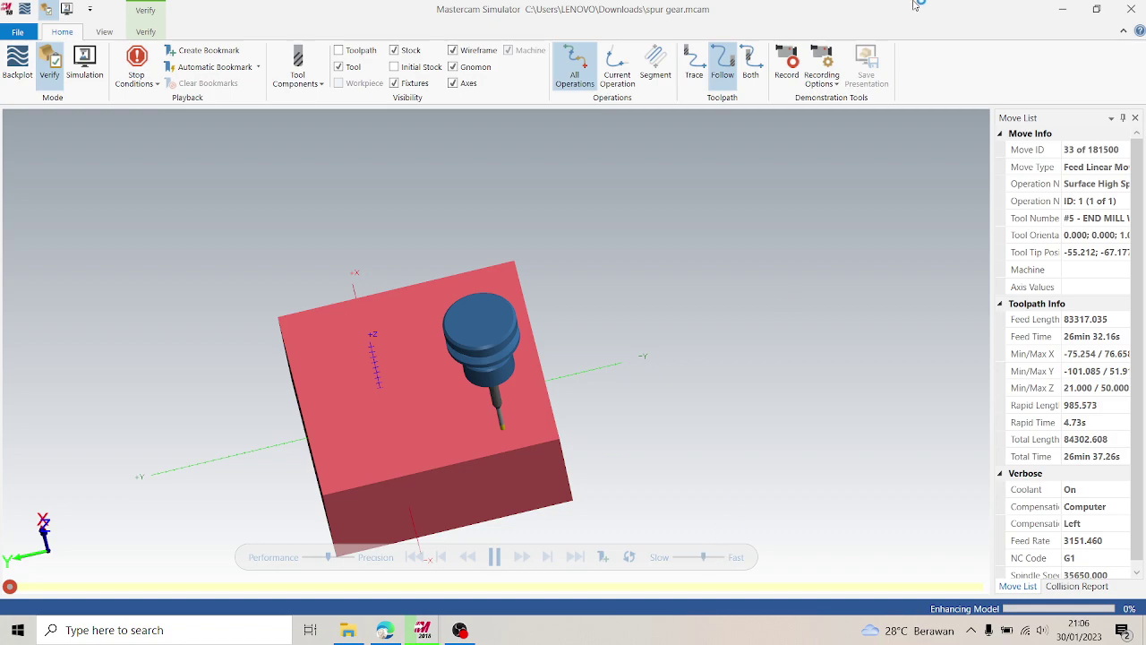
- Minimize the simulator, stop the running simulation during NCI processing and bring the Mastercam Mill window back
{"action": "left_click", "coordinate": [1074, 8]}
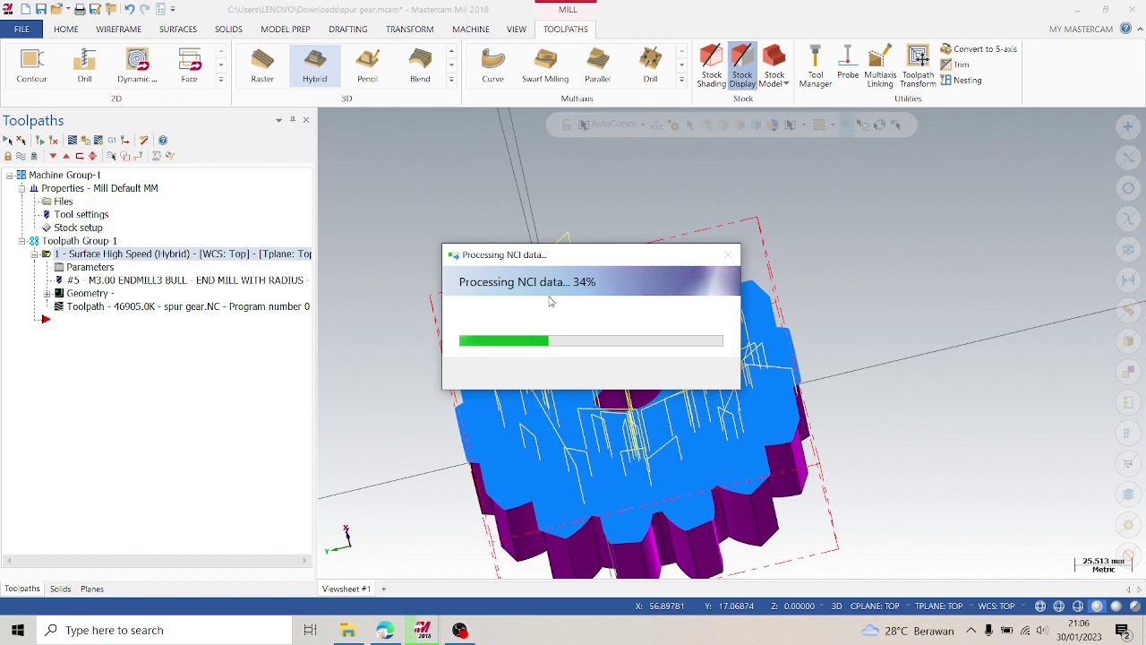
{"action": "mouse_move", "coordinate": [425, 632]}
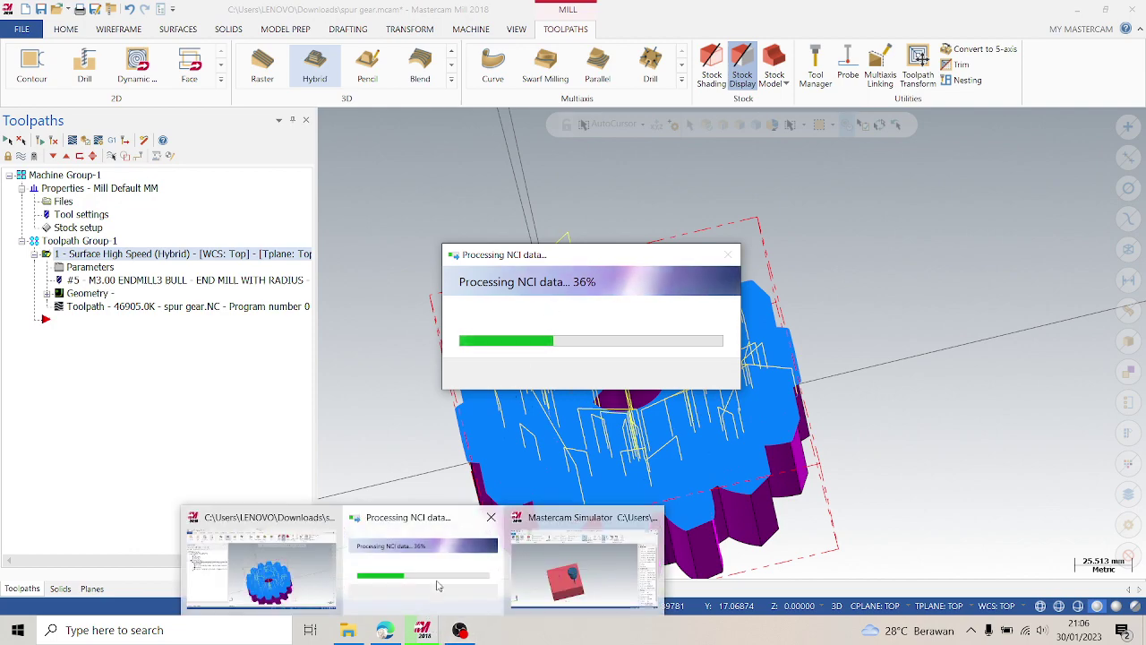
{"action": "mouse_move", "coordinate": [654, 518]}
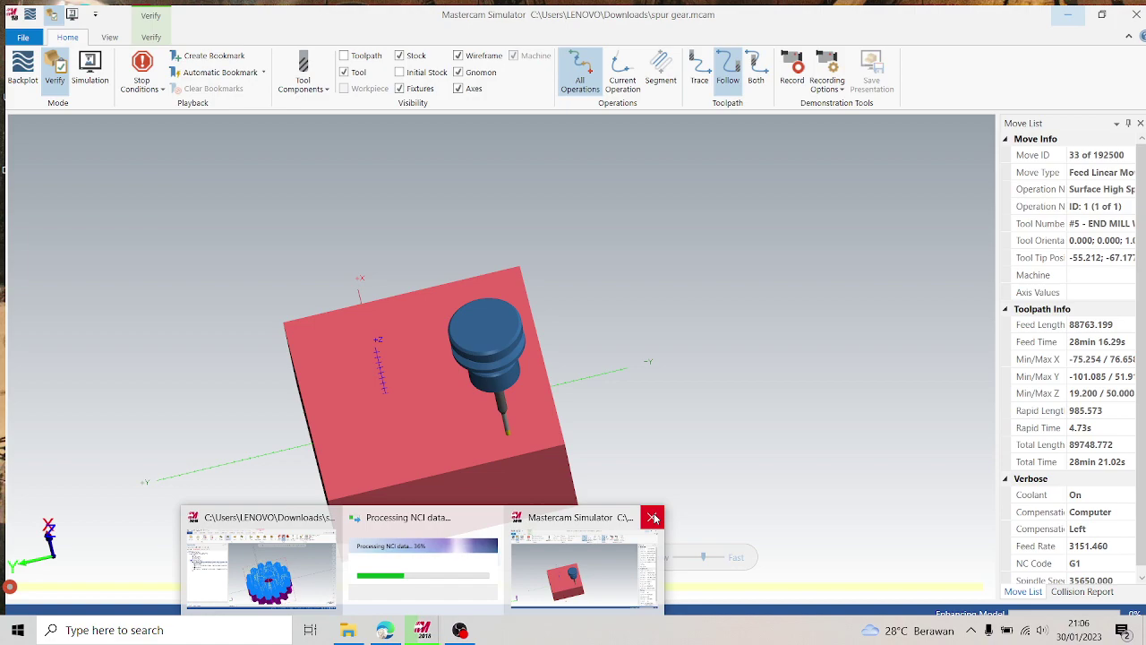
{"action": "mouse_move", "coordinate": [453, 517]}
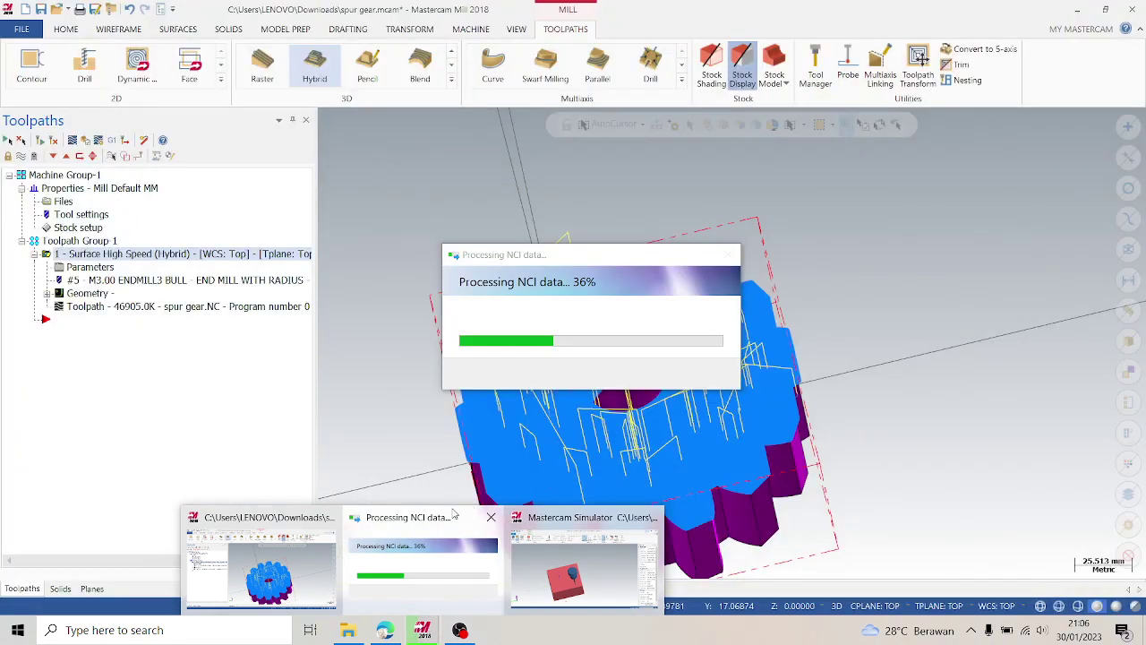
{"action": "left_click", "coordinate": [452, 517]}
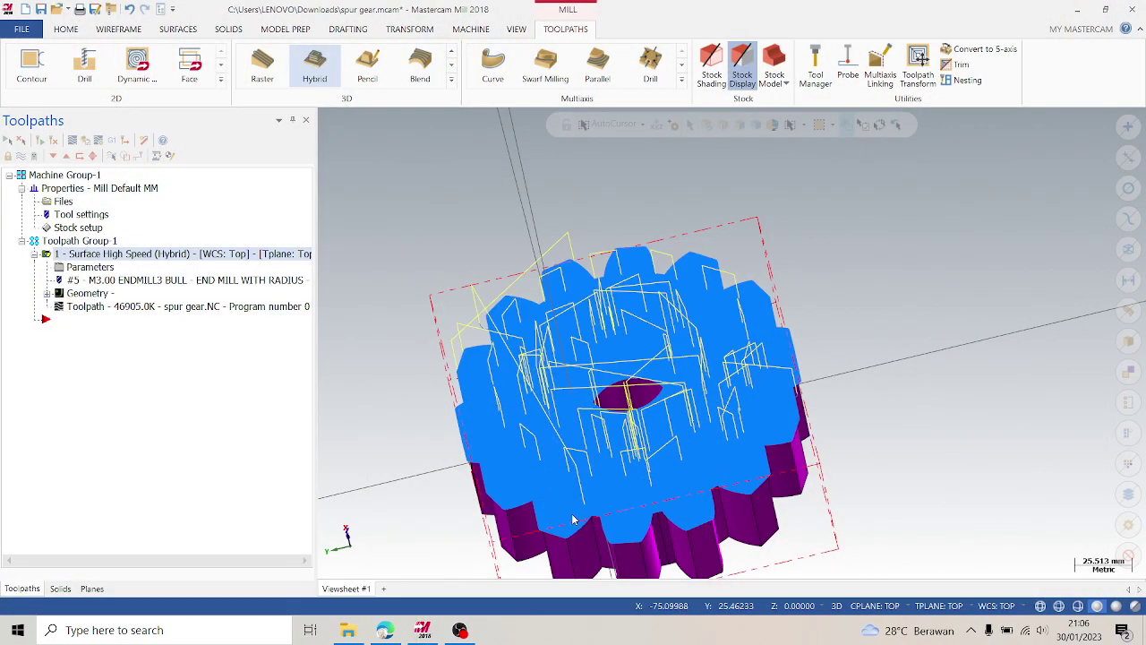
{"action": "left_click", "coordinate": [438, 634]}
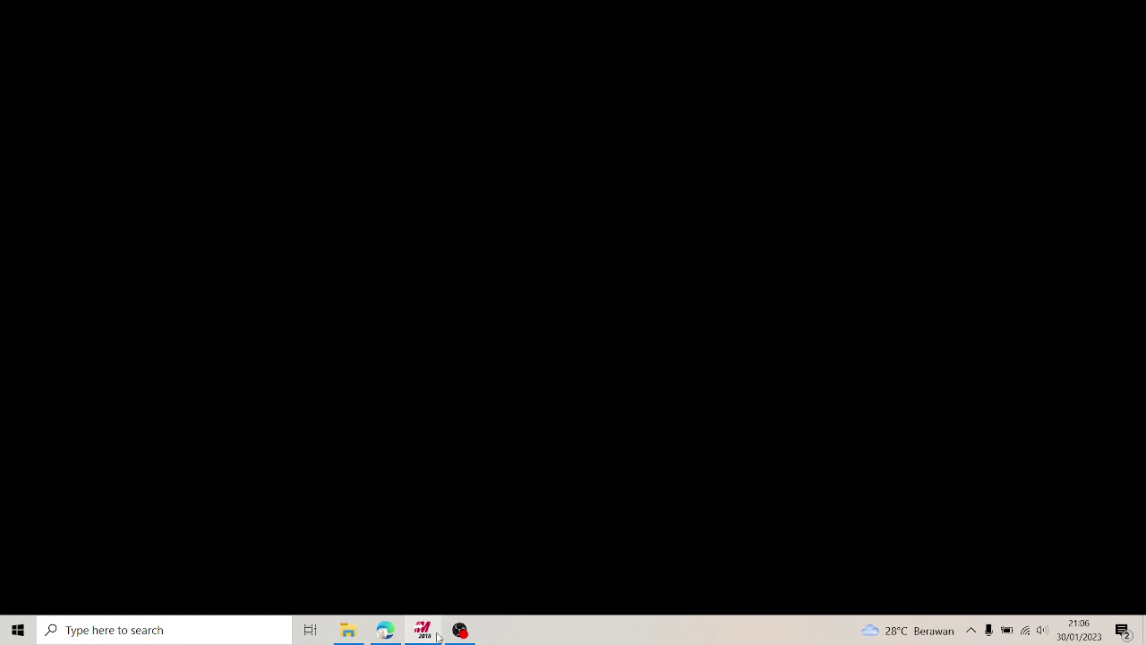
{"action": "left_click", "coordinate": [438, 636]}
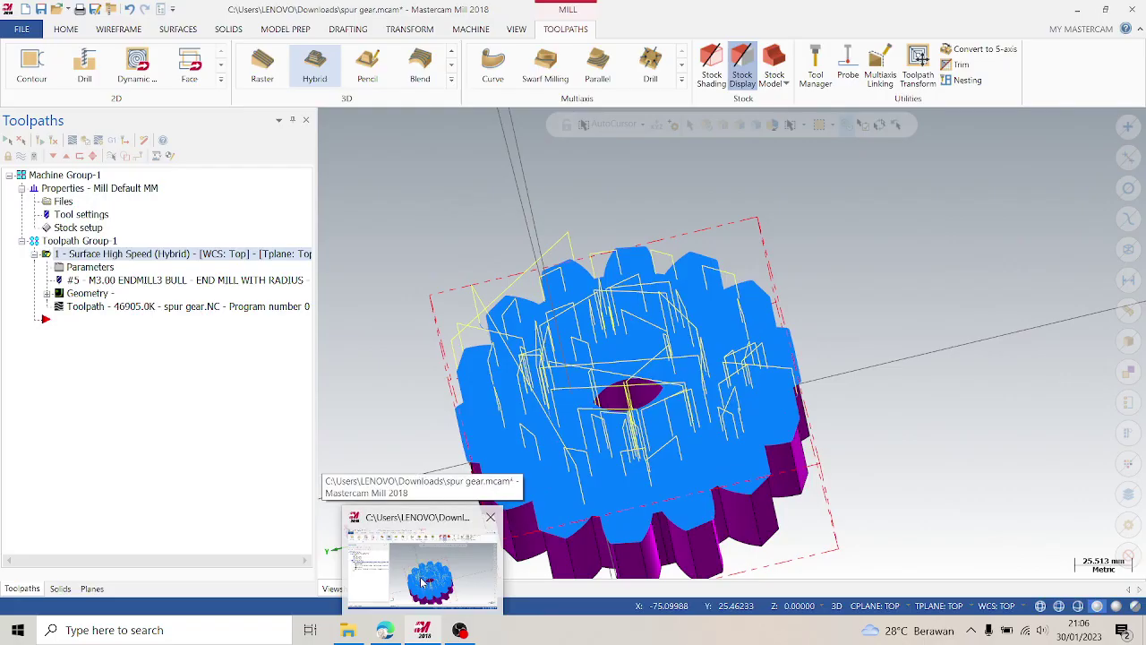
{"action": "left_click", "coordinate": [423, 582]}
{"action": "left_click", "coordinate": [432, 630]}
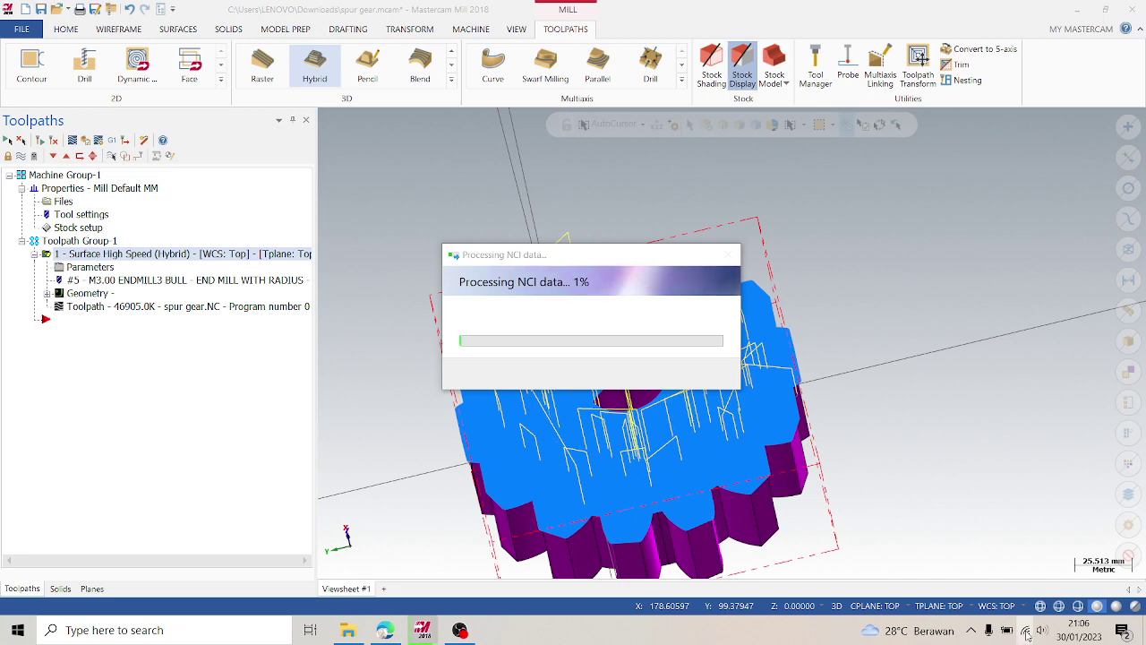
{"action": "left_click", "coordinate": [1025, 631]}
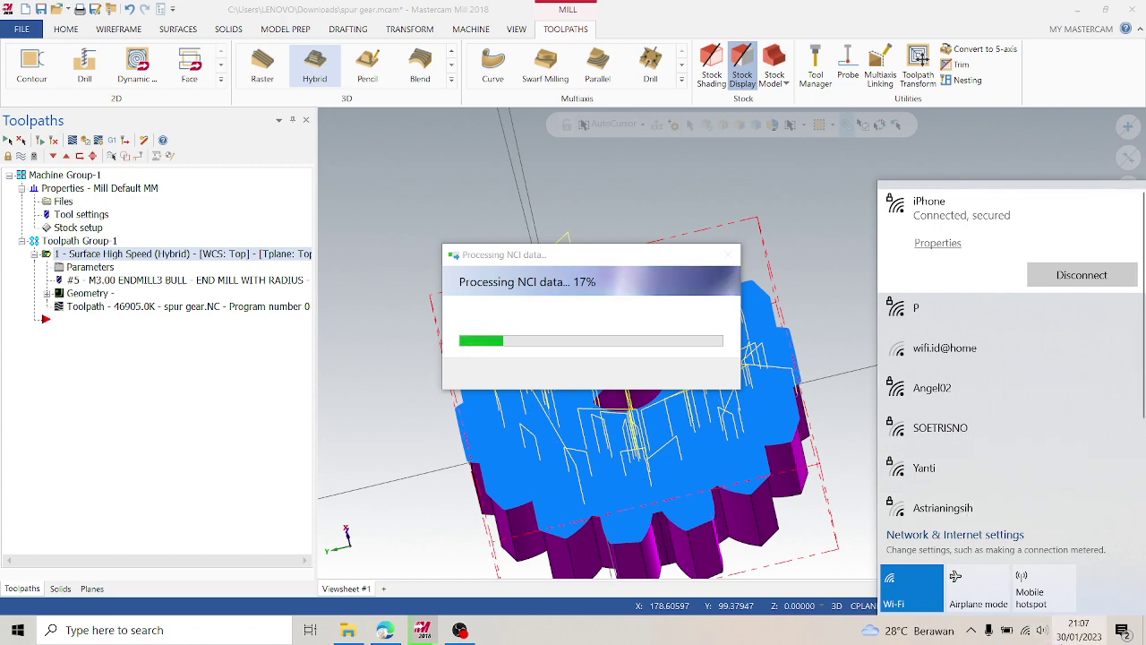
{"action": "left_click", "coordinate": [1026, 626]}
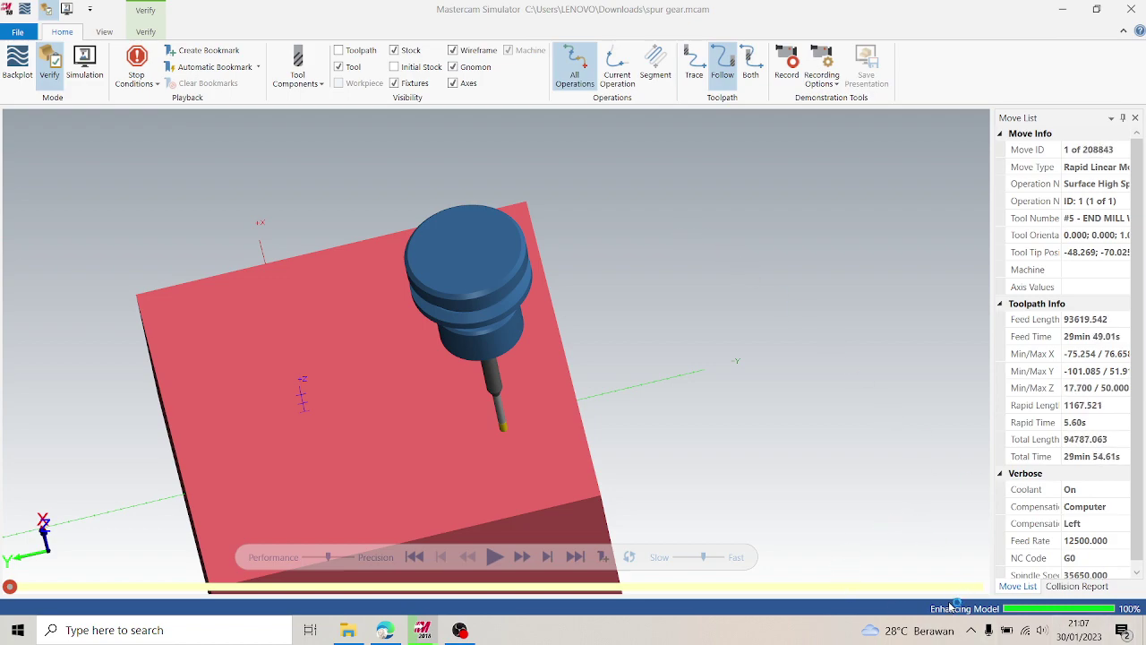
{"action": "scroll", "coordinate": [489, 474], "scroll_direction": "down", "scroll_amount": 3}
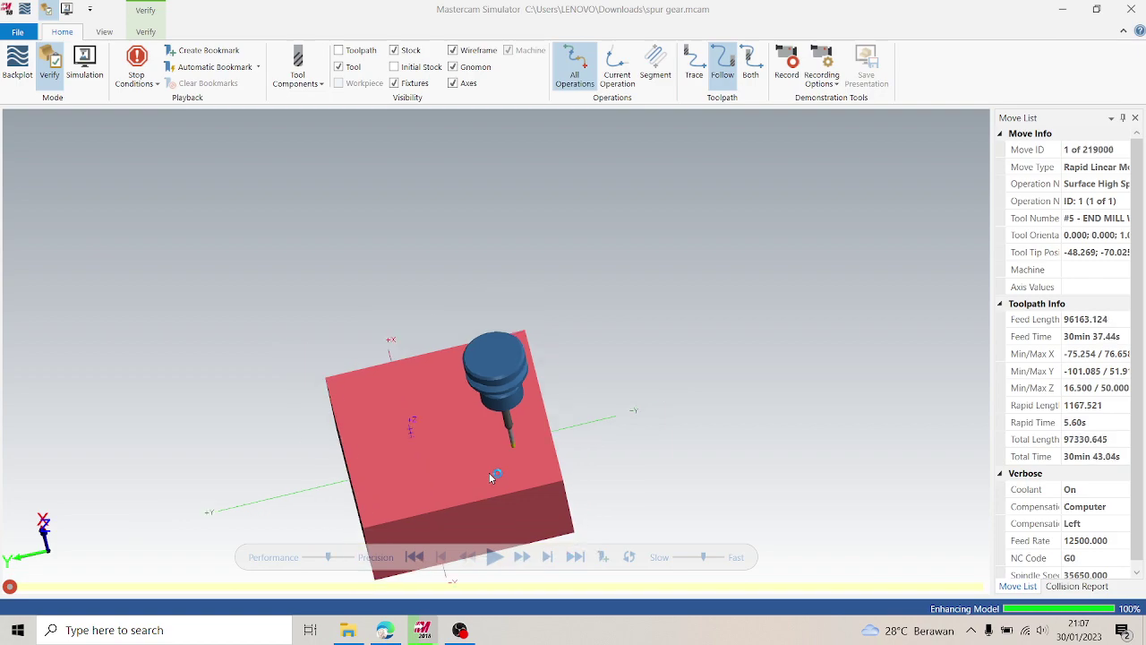
{"action": "scroll", "coordinate": [496, 478], "scroll_direction": "up", "scroll_amount": 1}
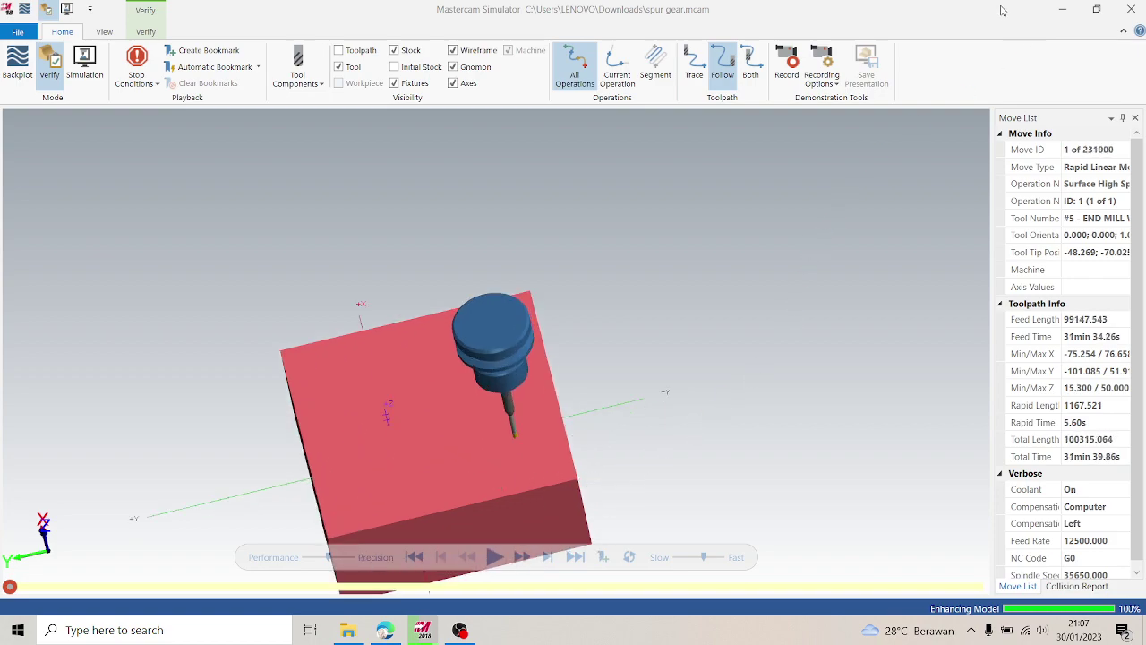
- Minimize the simulator and turn on the Windows mobile hotspot
{"action": "left_click", "coordinate": [1066, 13]}
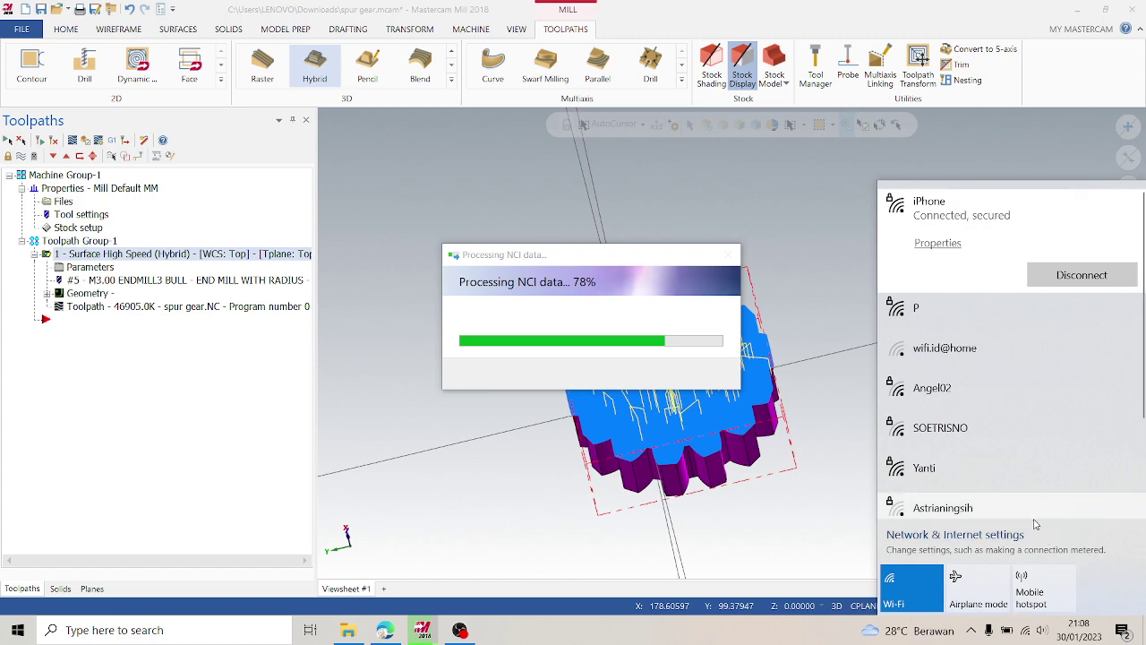
{"action": "scroll", "coordinate": [1035, 522], "scroll_direction": "down", "scroll_amount": 2}
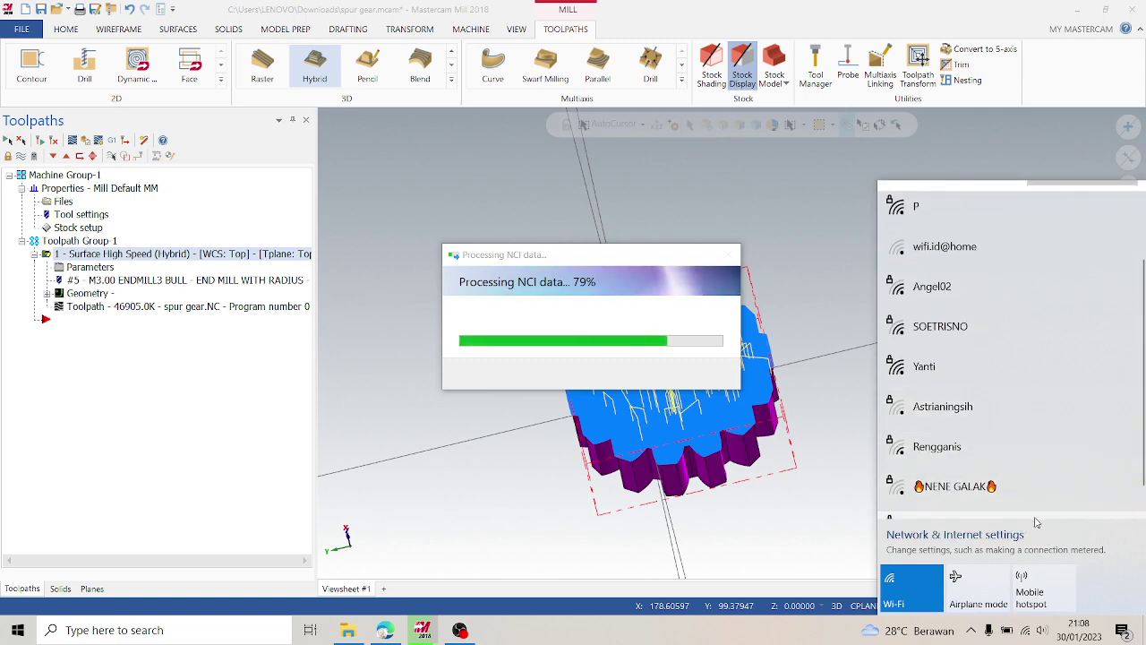
{"action": "scroll", "coordinate": [1030, 515], "scroll_direction": "down", "scroll_amount": 1}
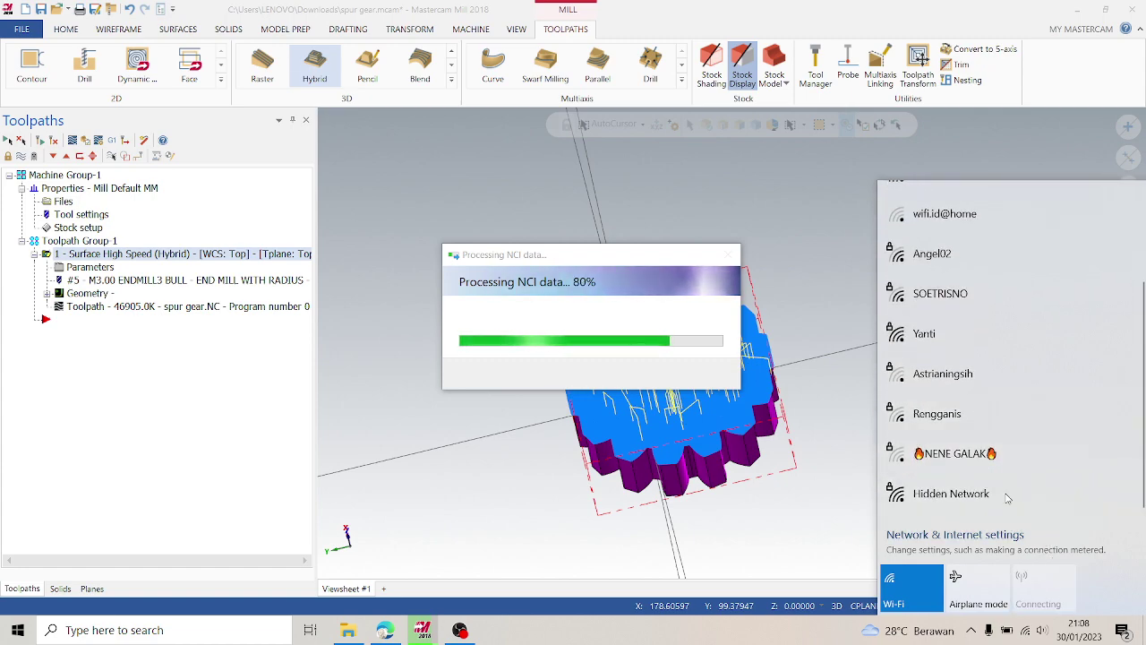
{"action": "left_click", "coordinate": [867, 235]}
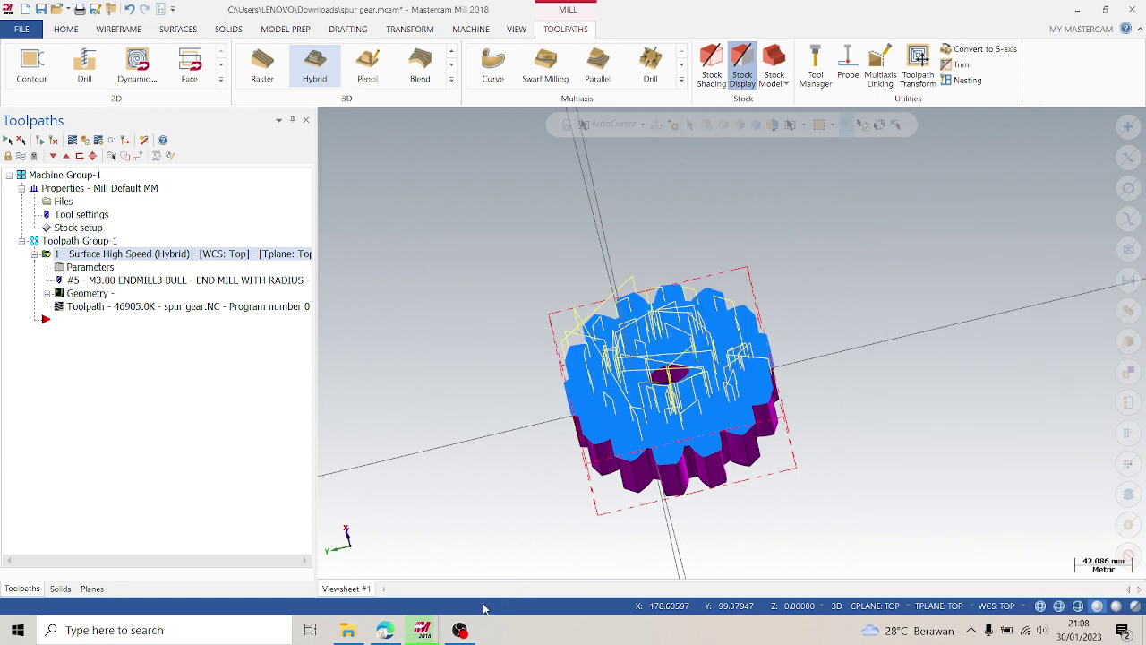
- Check the NCI processing progress and the network and hotspot status
{"action": "mouse_move", "coordinate": [423, 630]}
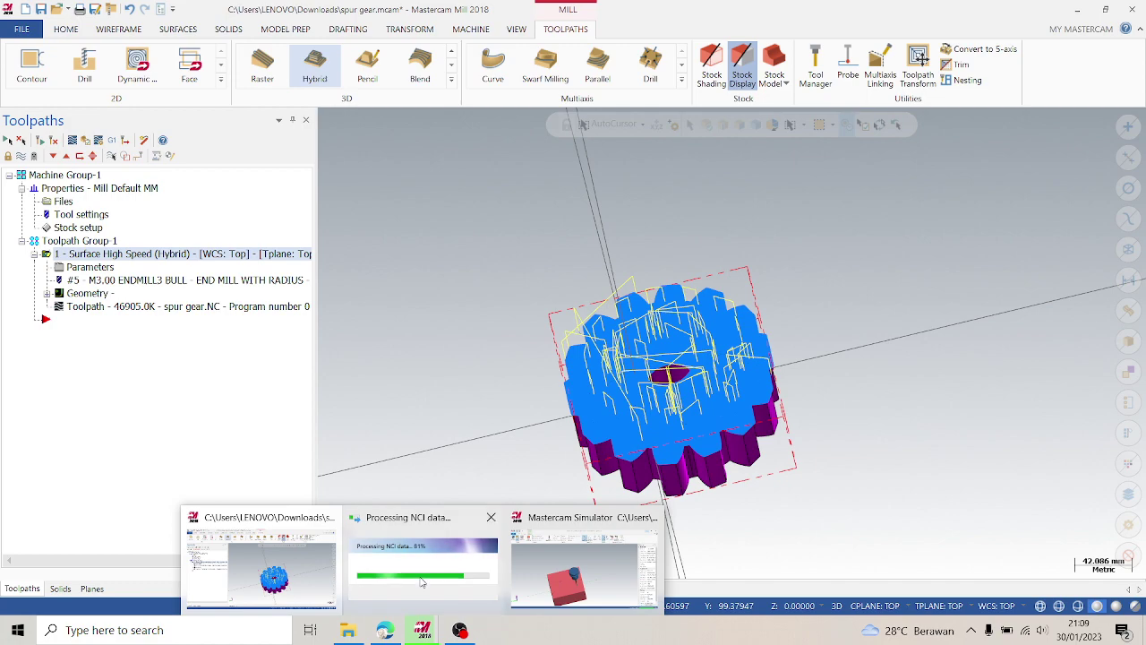
{"action": "left_click", "coordinate": [471, 545]}
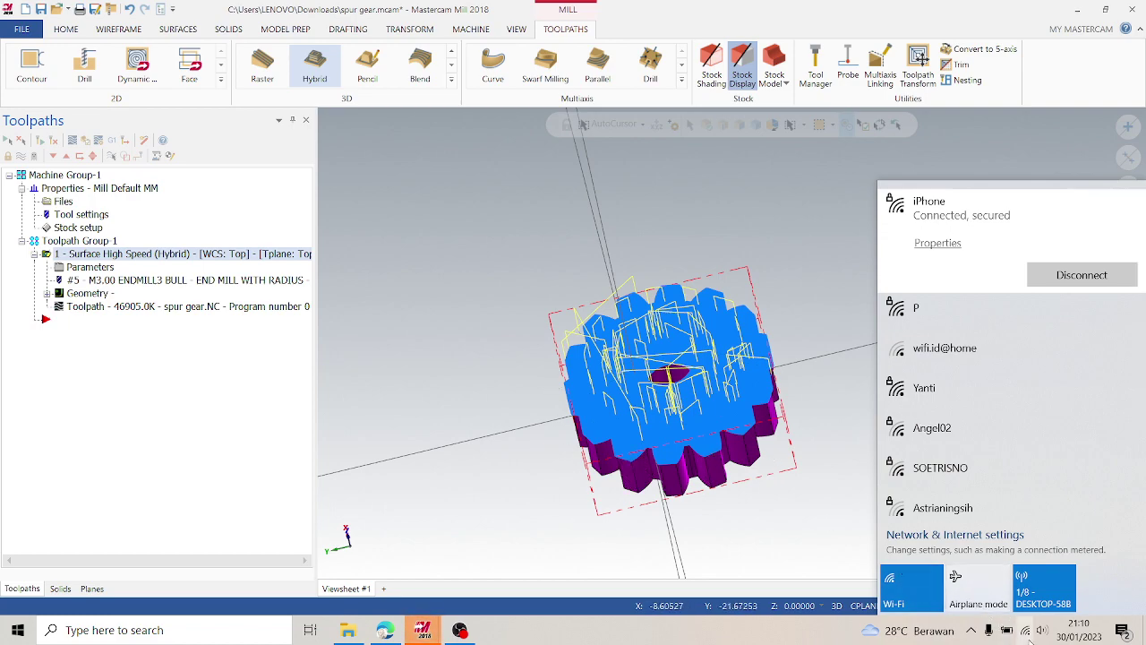
{"action": "left_click", "coordinate": [1024, 629]}
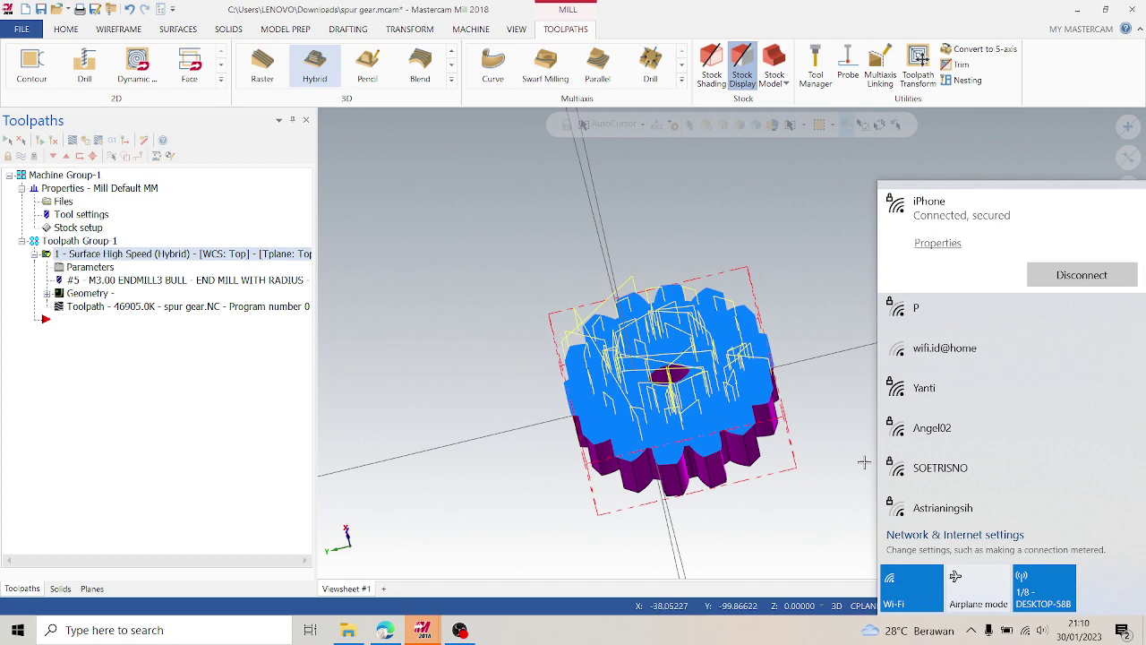
{"action": "left_click", "coordinate": [1037, 634]}
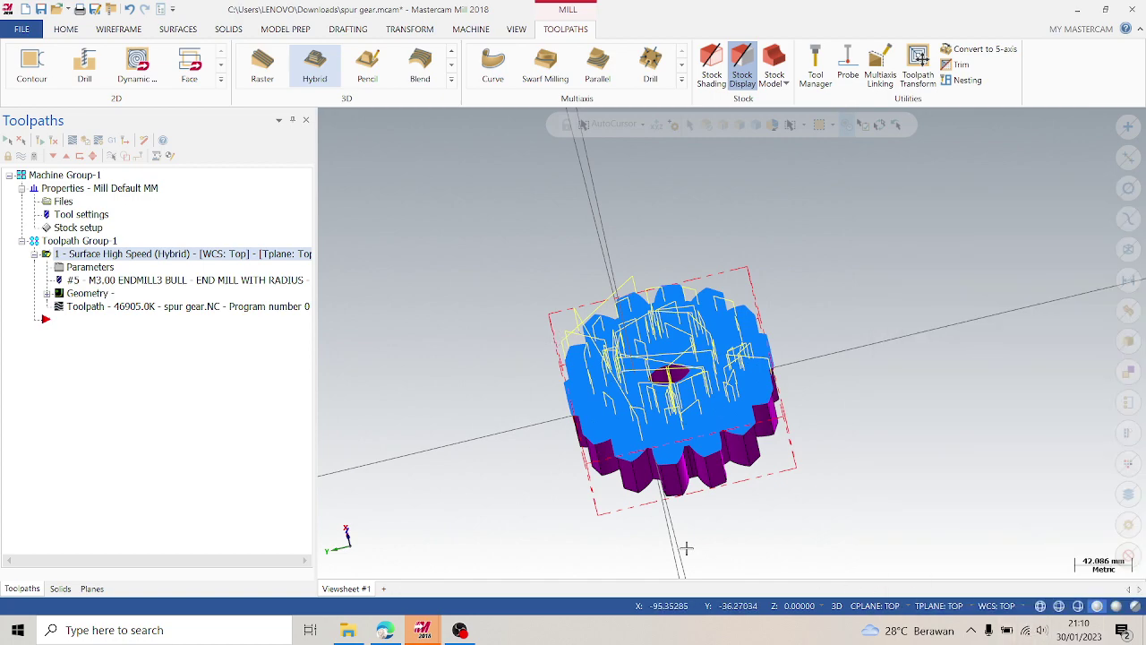
- Switch to the Mastercam Simulator, play the Hybrid toolpath verification, set playback to the fastest speed and pause it
{"action": "mouse_move", "coordinate": [420, 634]}
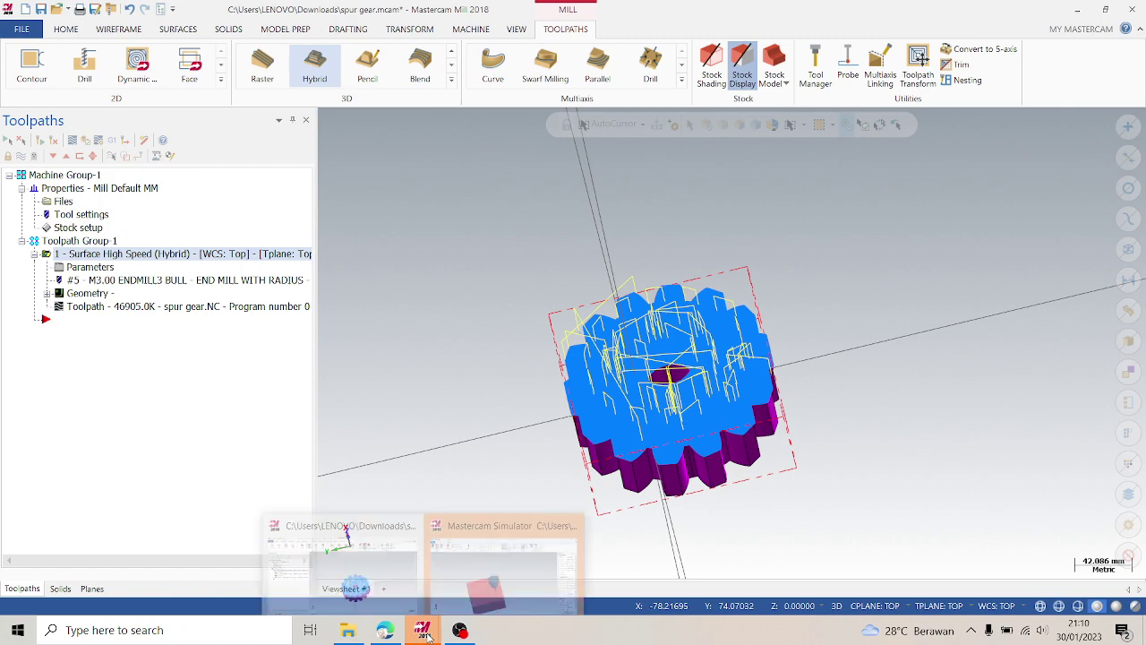
{"action": "left_click", "coordinate": [463, 586]}
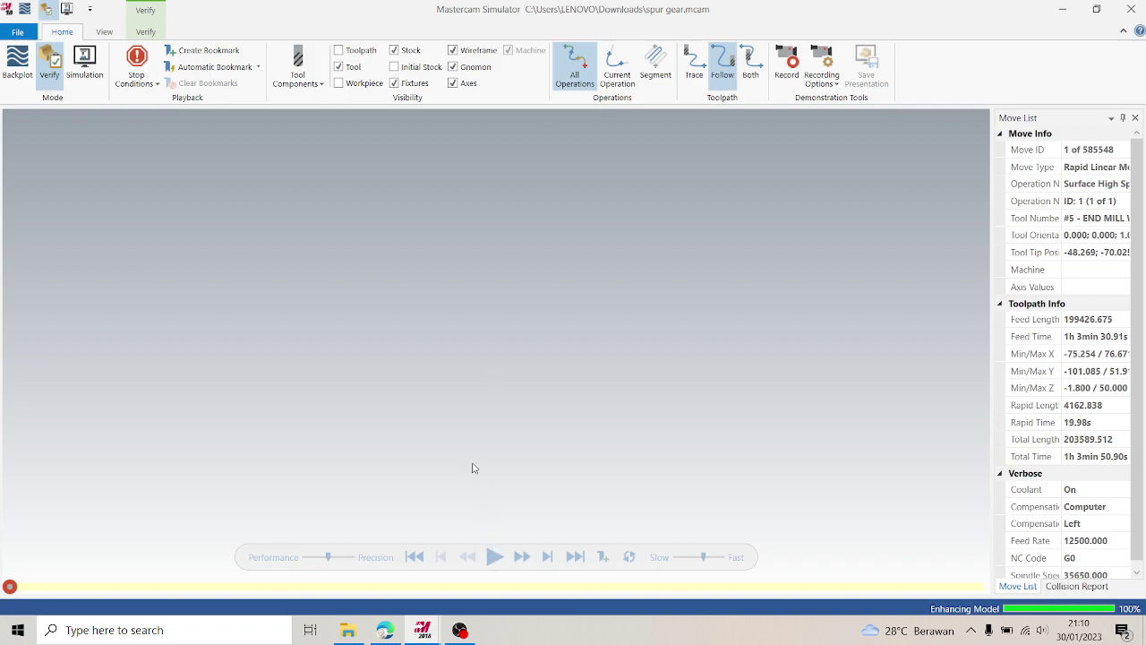
{"action": "scroll", "coordinate": [472, 456], "scroll_direction": "up", "scroll_amount": 1}
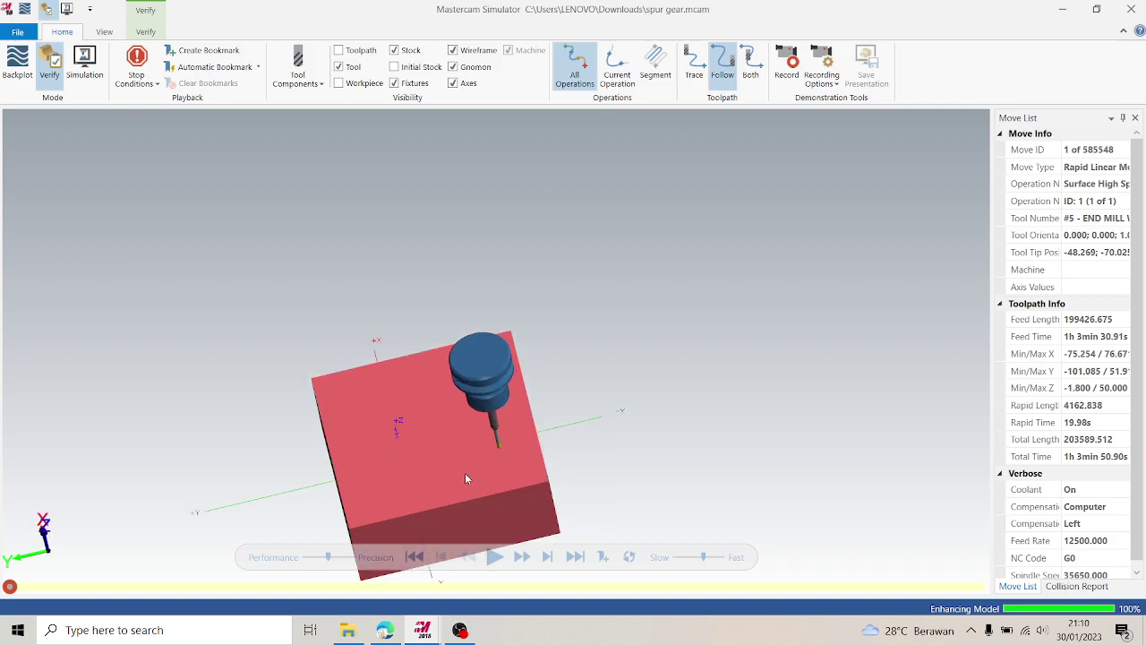
{"action": "left_click", "coordinate": [495, 557]}
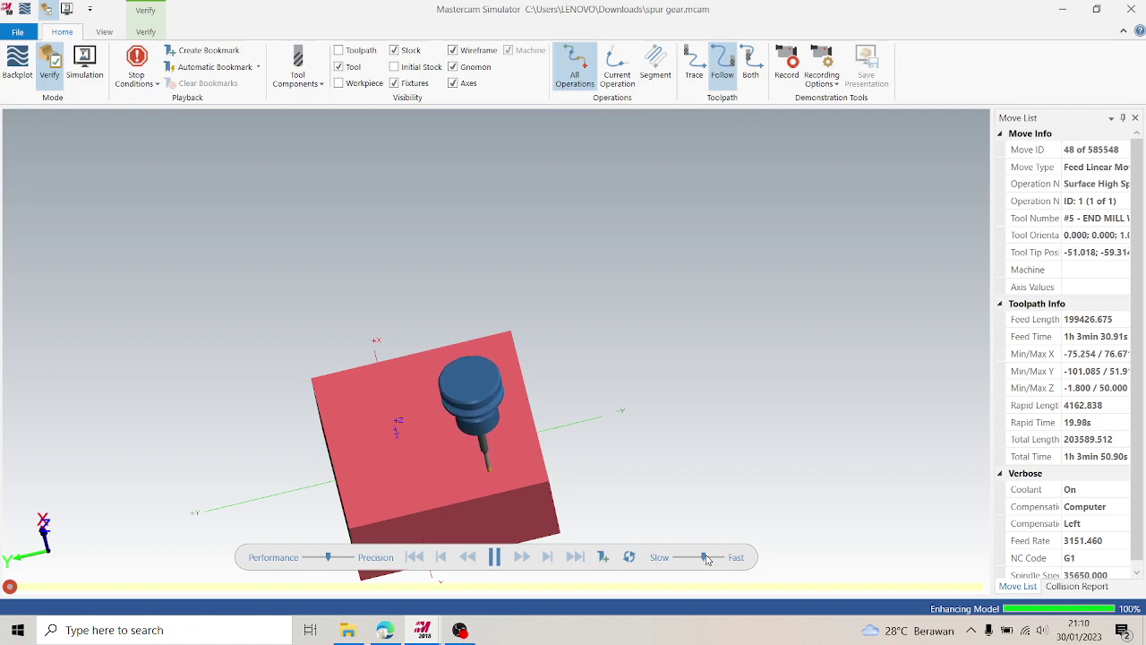
{"action": "left_click_drag", "start_coordinate": [703, 557], "coordinate": [722, 557]}
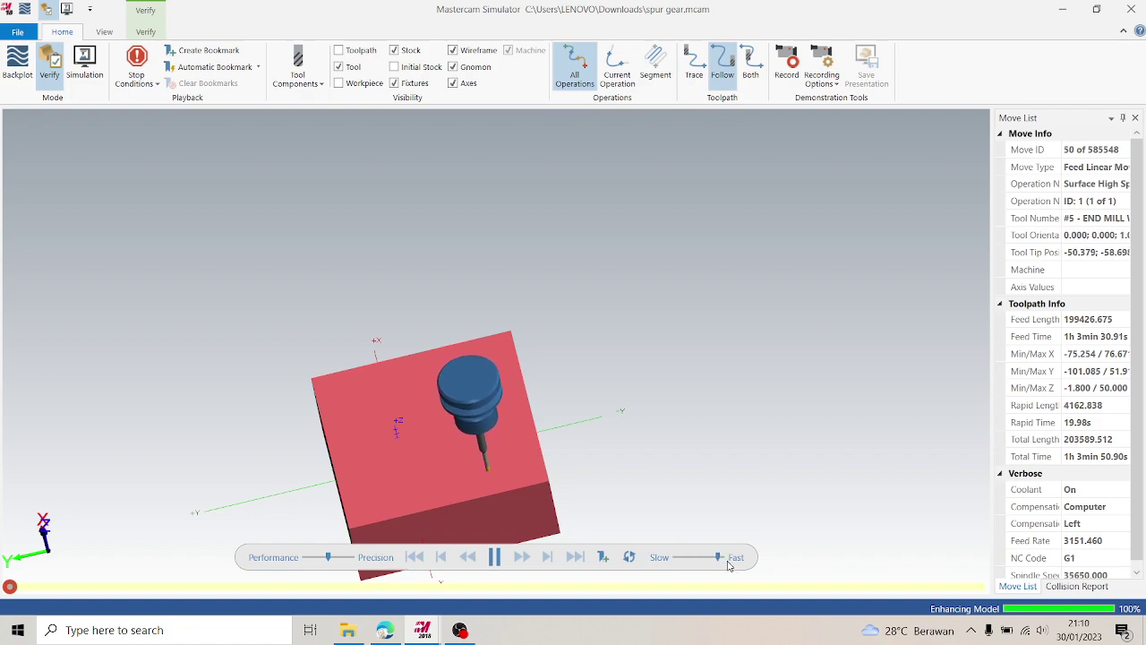
{"action": "left_click", "coordinate": [491, 557]}
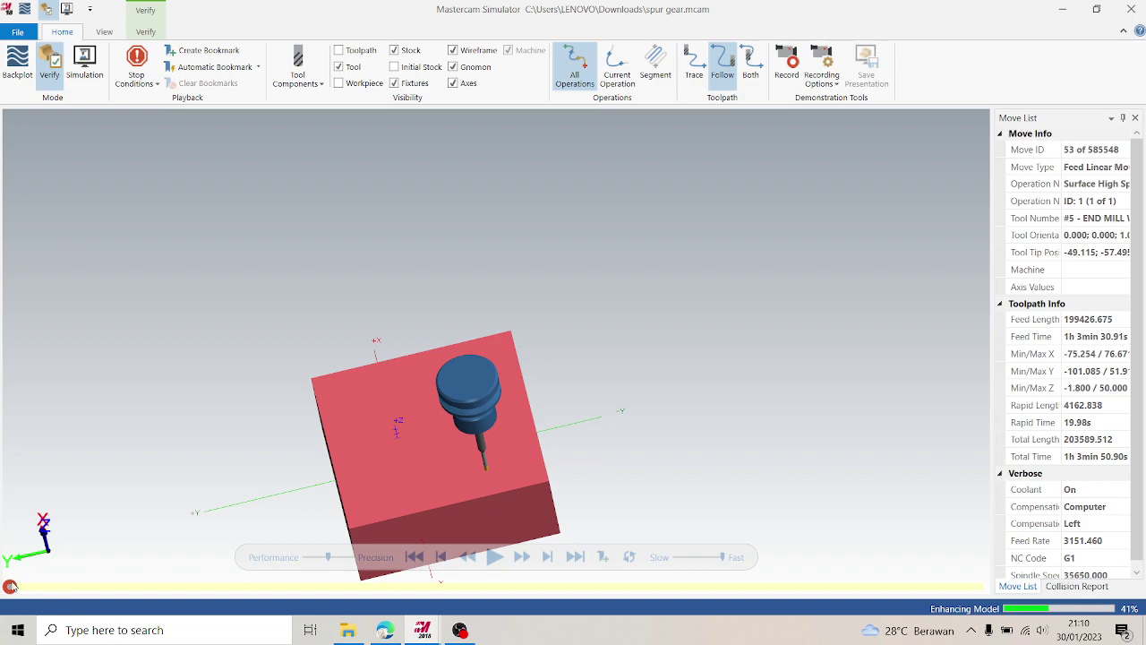
- Advance the simulation through about move 27,355 to move 454,121, and play and pause the verification
{"action": "left_click_drag", "start_coordinate": [10, 587], "coordinate": [55, 587]}
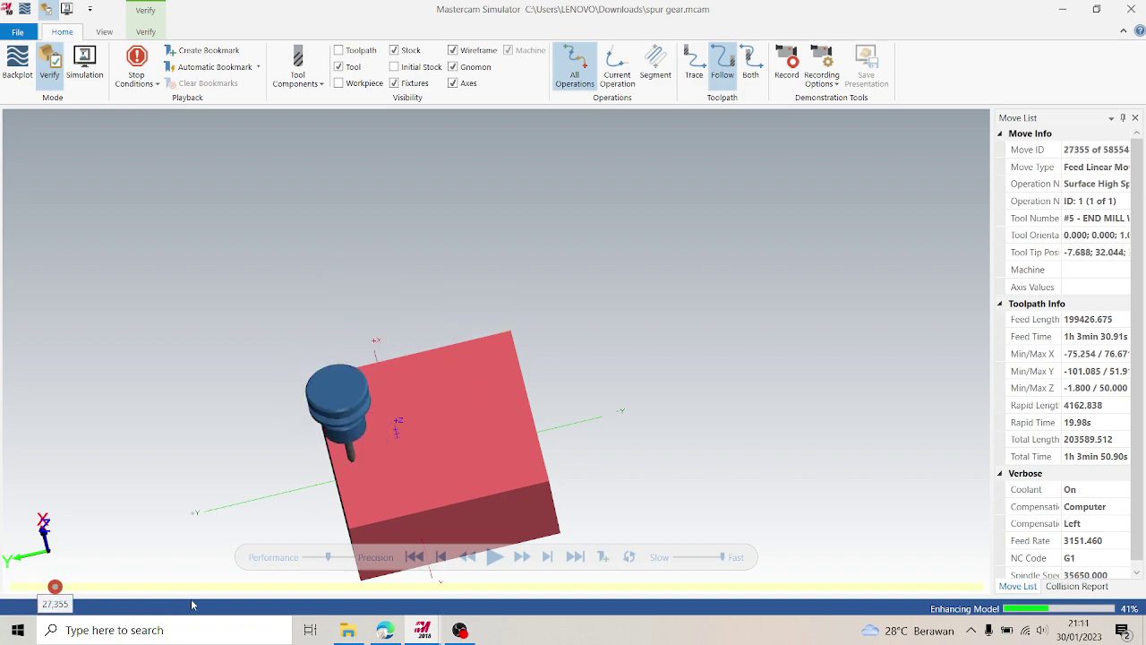
{"action": "left_click_drag", "start_coordinate": [339, 588], "coordinate": [763, 588]}
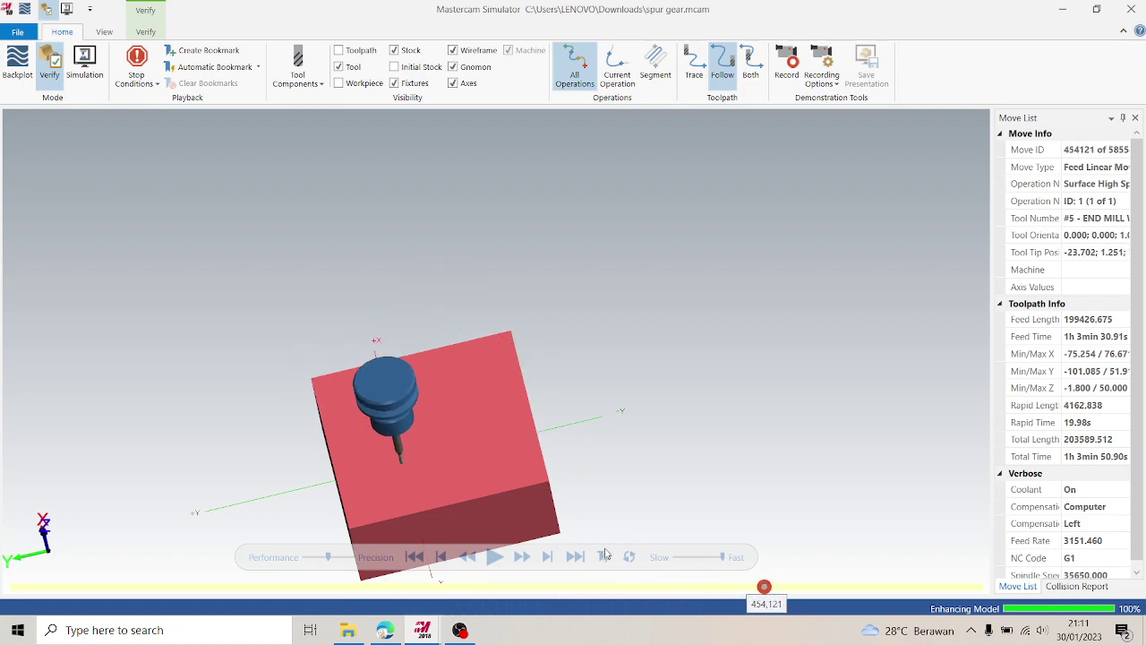
{"action": "left_click", "coordinate": [495, 557]}
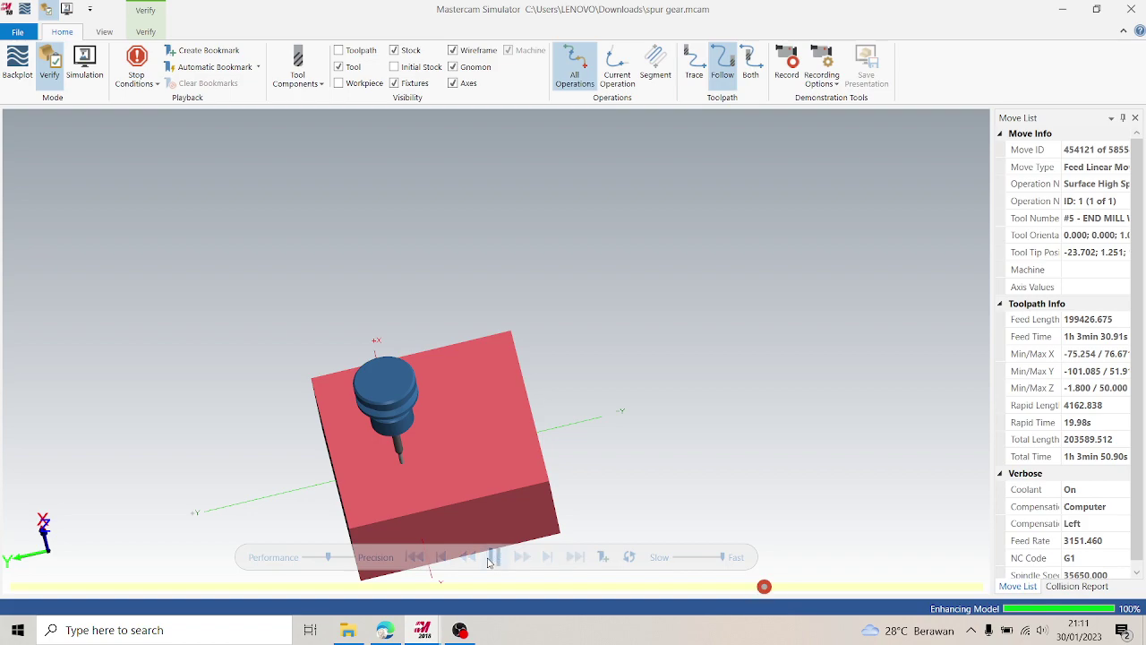
{"action": "left_click", "coordinate": [491, 557]}
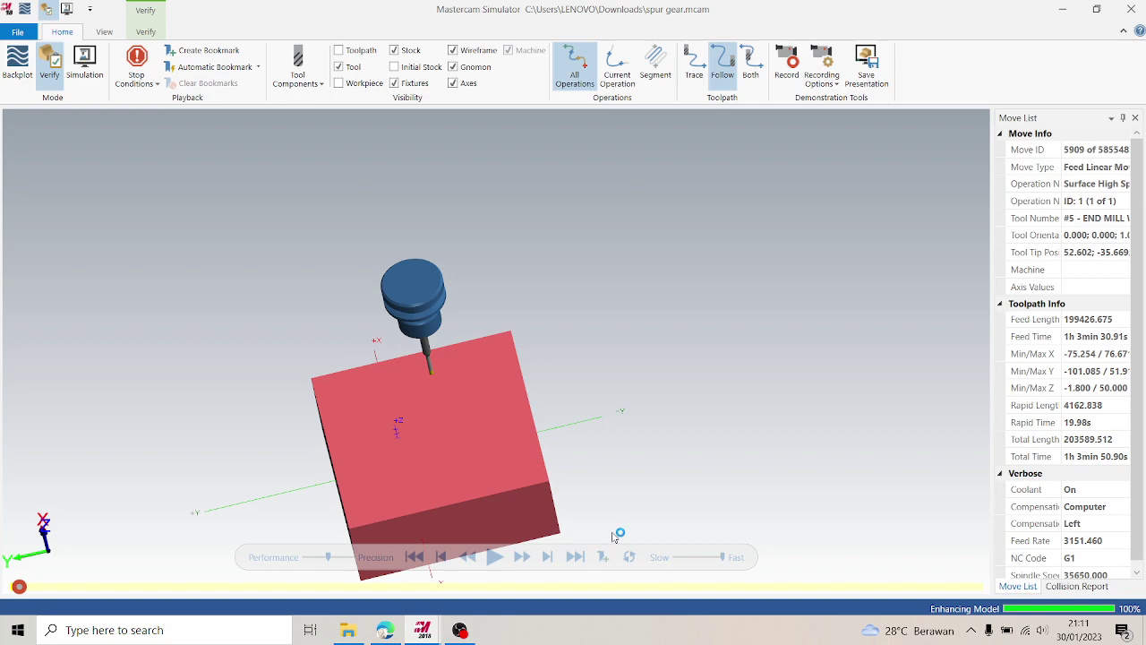
{"action": "scroll", "coordinate": [614, 536], "scroll_direction": "down", "scroll_amount": 1}
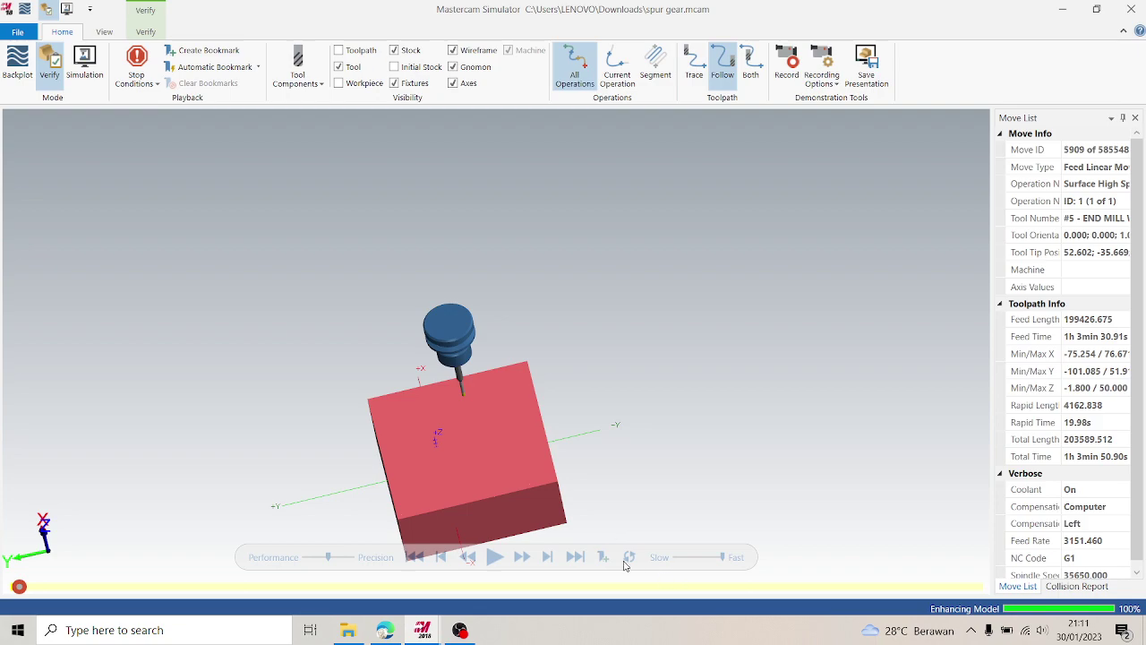
- Play and pause the toolpath verification, and advance the simulation to about move 370,956
{"action": "left_click", "coordinate": [494, 556]}
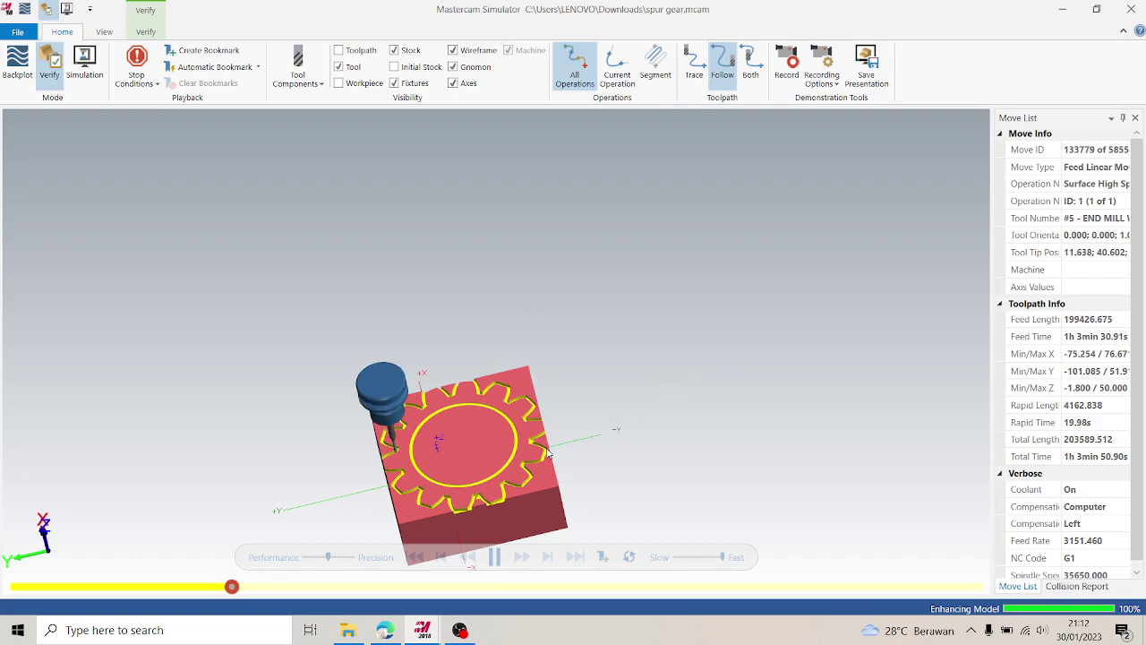
{"action": "left_click", "coordinate": [495, 558]}
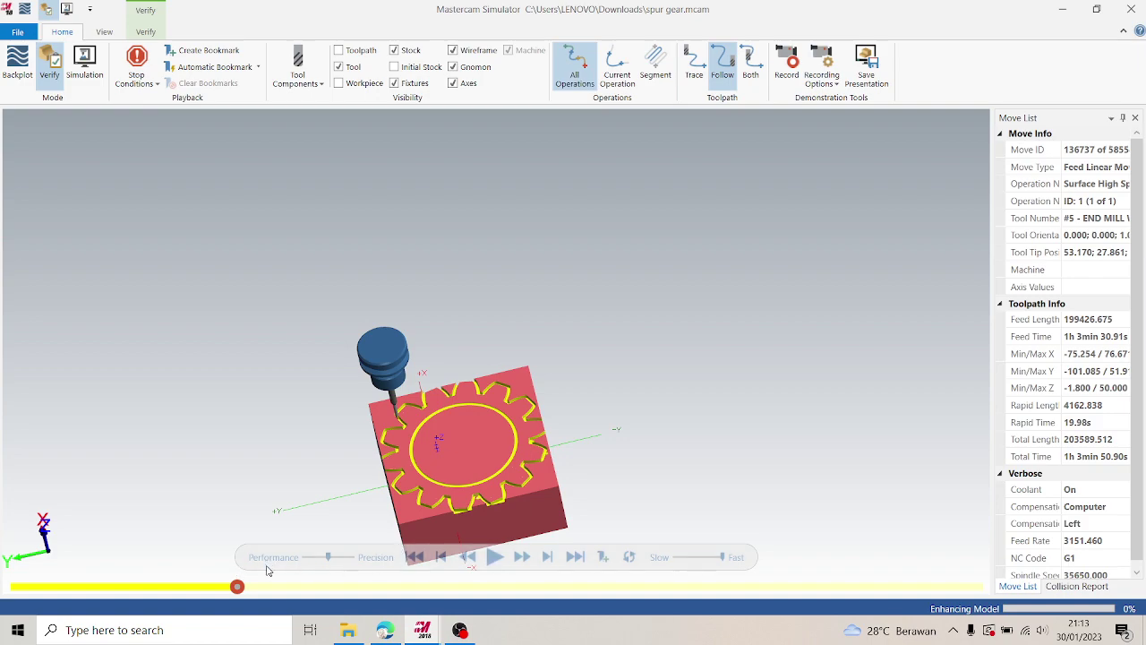
{"action": "left_click_drag", "start_coordinate": [237, 589], "coordinate": [626, 589]}
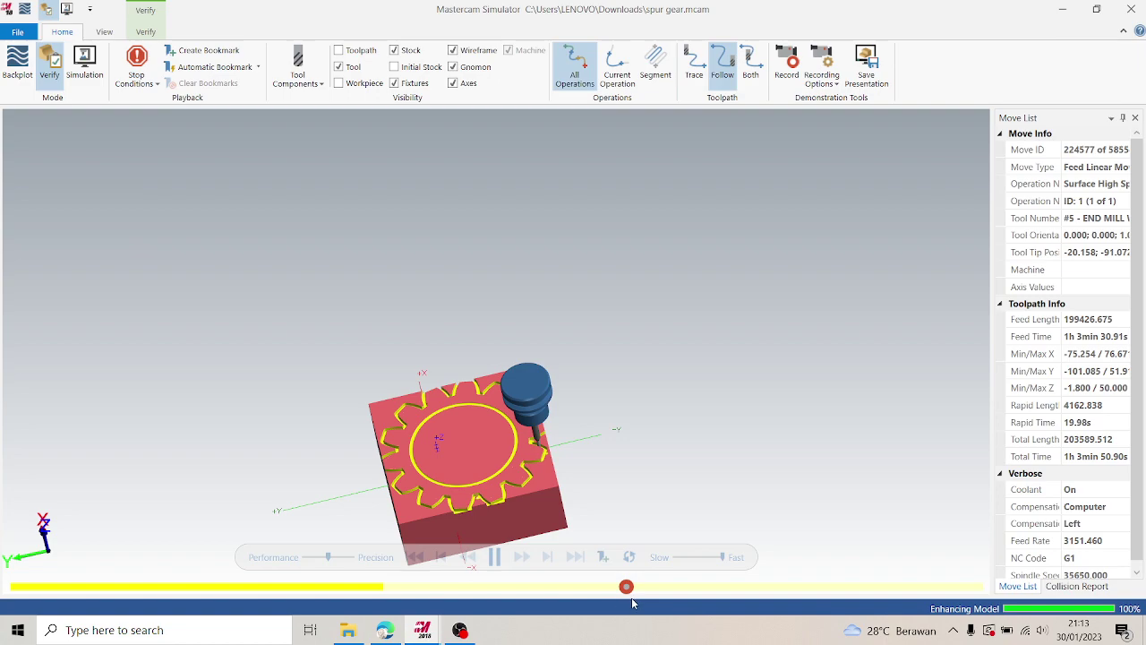
{"action": "mouse_move", "coordinate": [459, 630]}
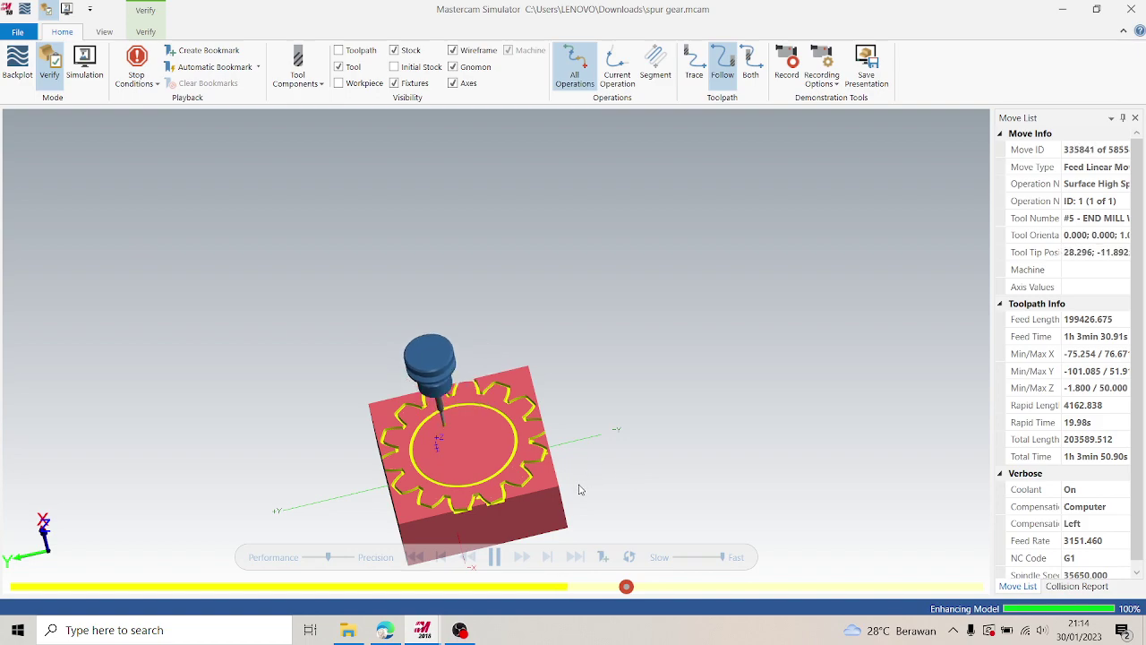
- Pause the verification to update the displayed stock, and resume playback of the remaining moves
{"action": "middle_click_drag", "start_coordinate": [564, 482], "coordinate": [523, 488]}
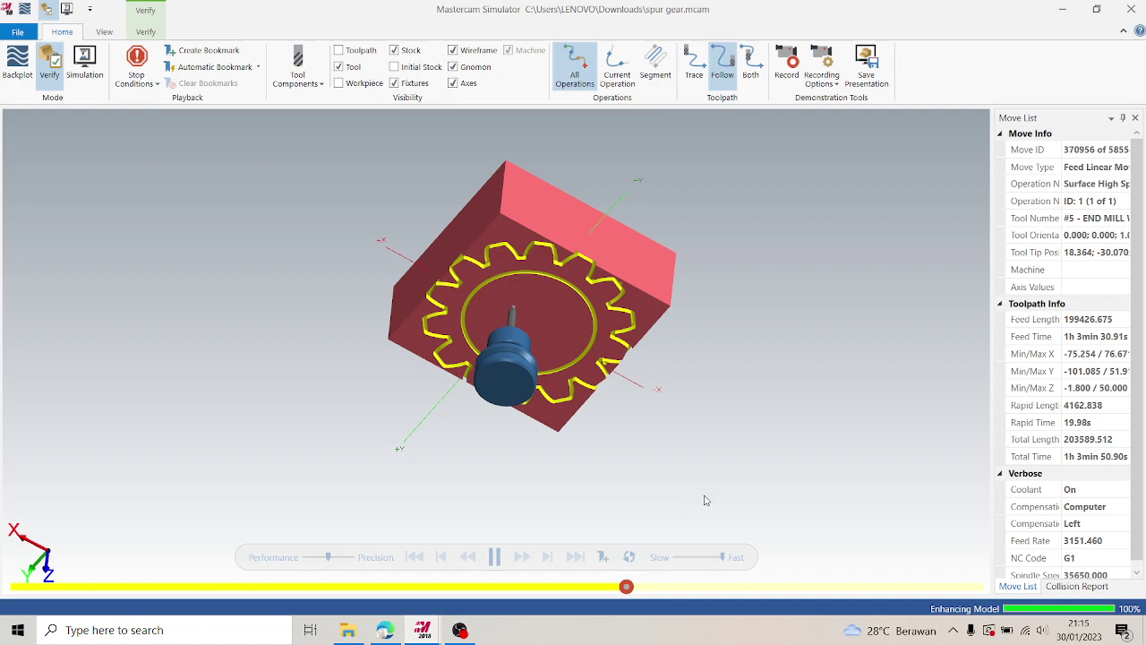
{"action": "key", "text": "space"}
{"action": "scroll", "coordinate": [701, 499], "scroll_direction": "down", "scroll_amount": 2}
{"action": "middle_click_drag", "start_coordinate": [579, 365], "coordinate": [583, 219]}
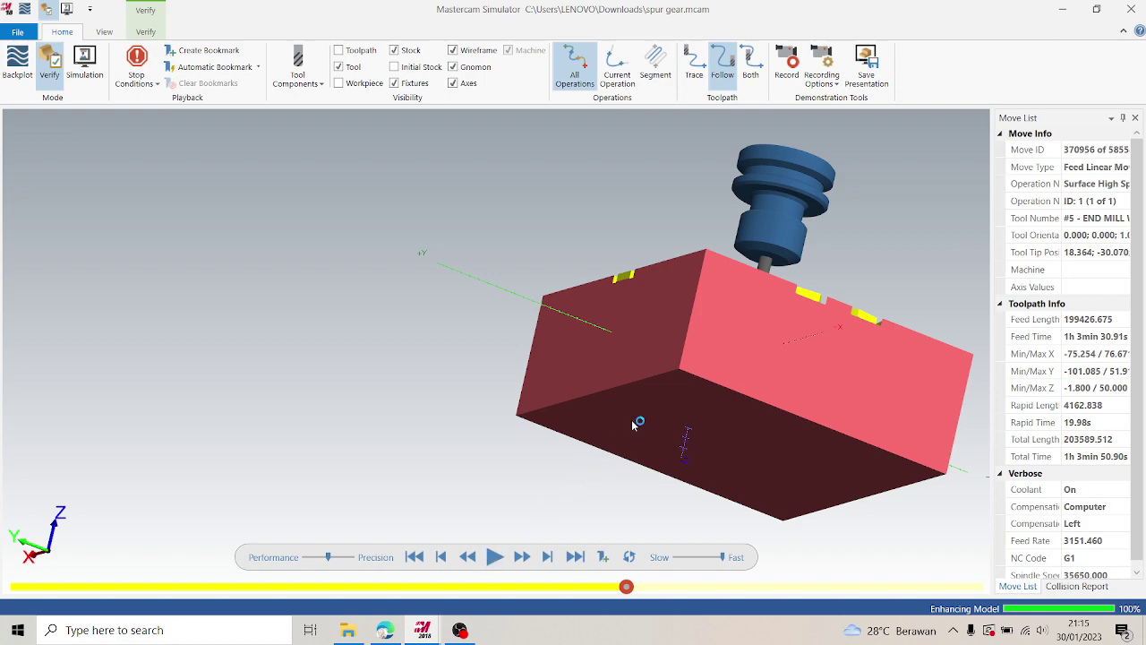
{"action": "key", "text": "r"}
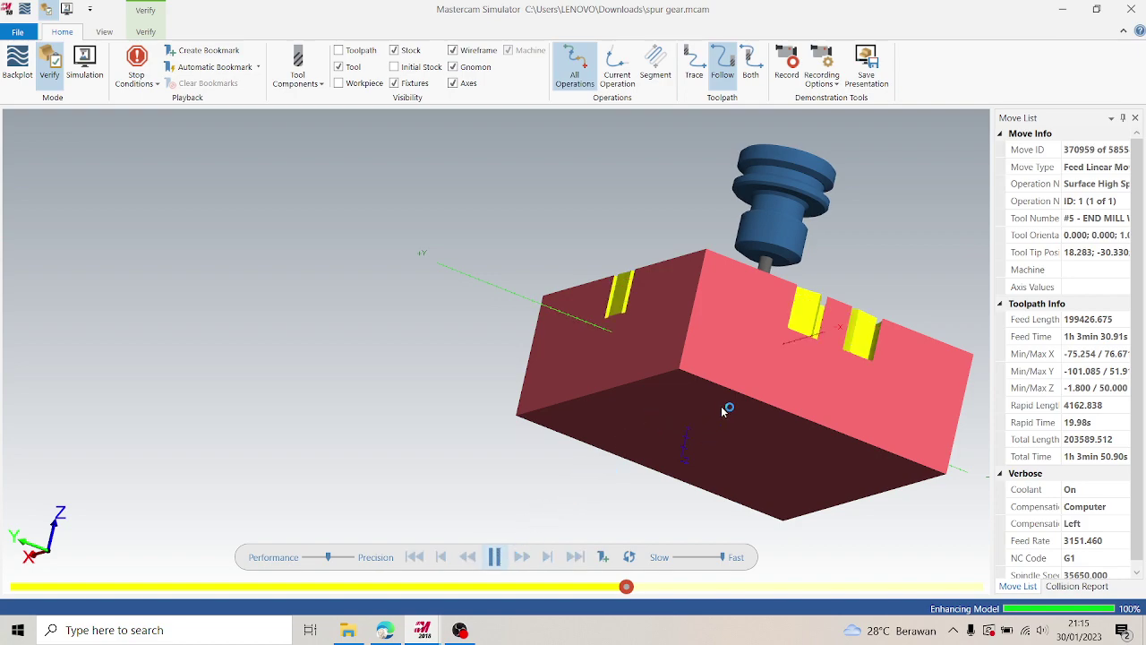
- Examine the machined gear teeth, side-wall slots and concentric grooves from the side and from above while the verification runs
{"action": "middle_click_drag", "start_coordinate": [729, 414], "coordinate": [746, 384]}
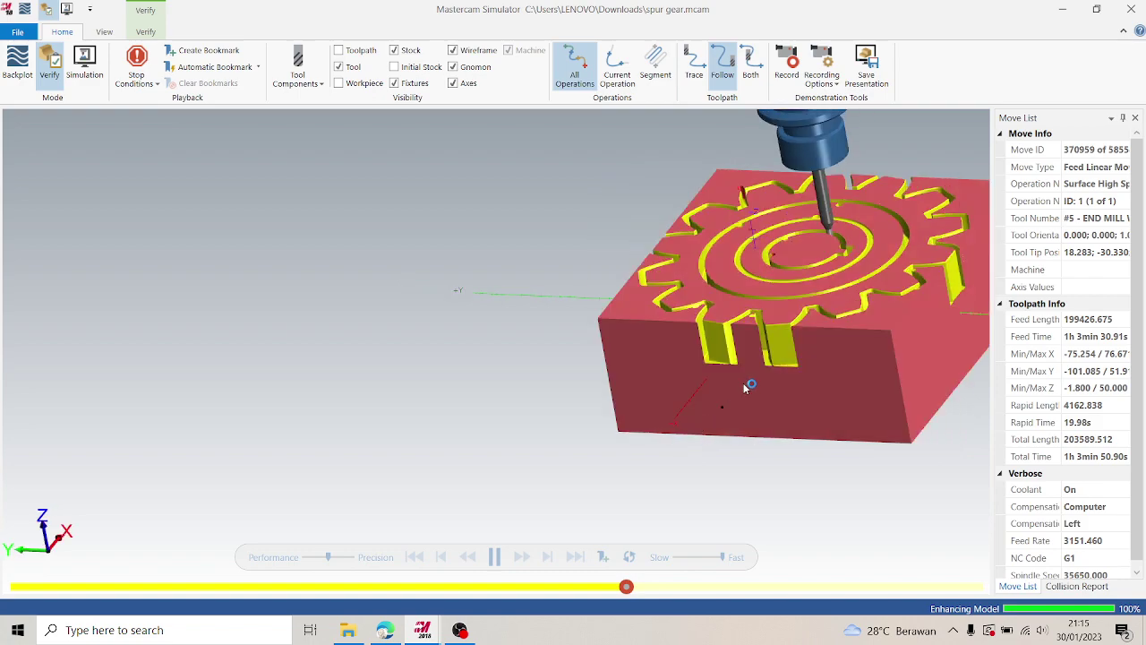
{"action": "scroll", "coordinate": [735, 339], "scroll_direction": "up", "scroll_amount": 5}
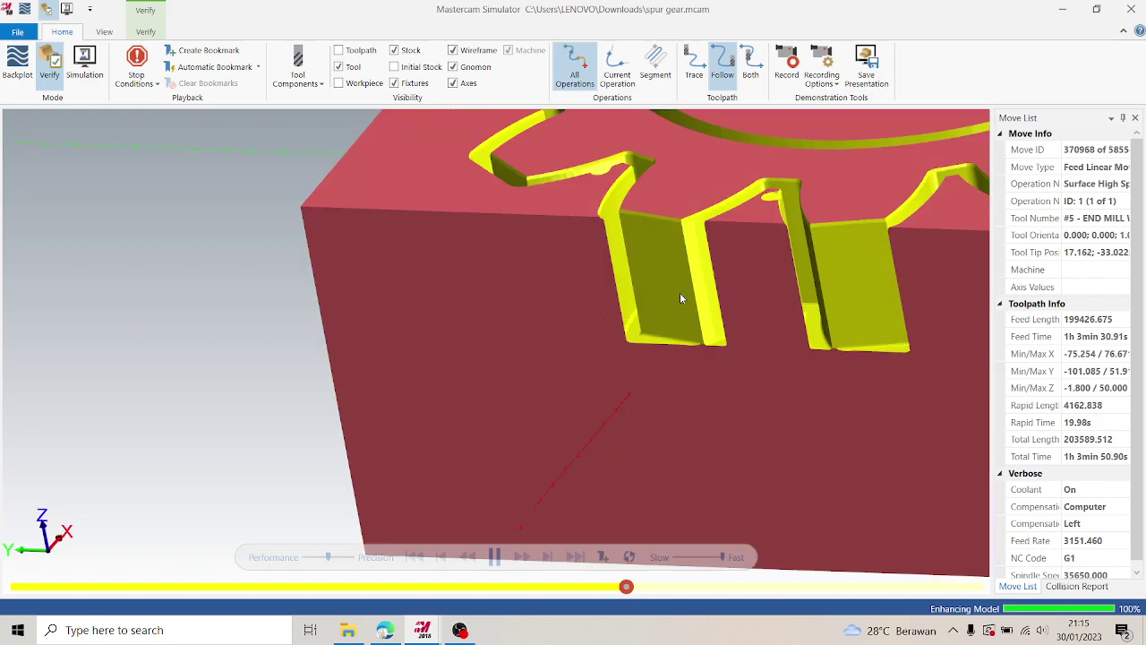
{"action": "middle_click_drag", "start_coordinate": [680, 292], "coordinate": [734, 312]}
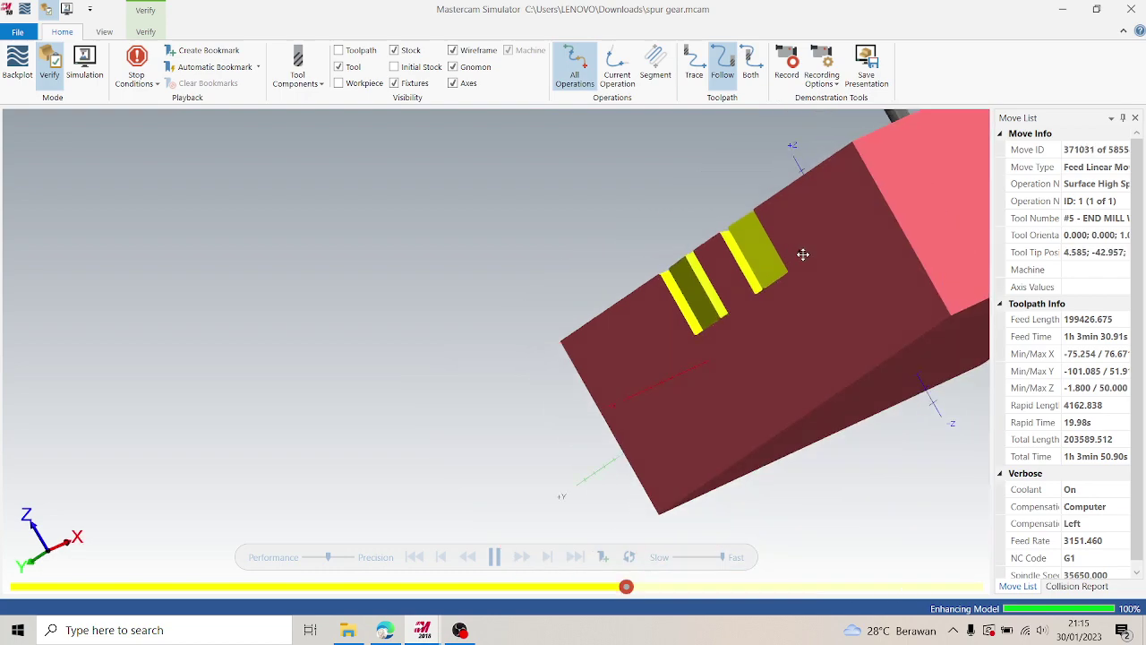
{"action": "middle_click_drag", "start_coordinate": [801, 256], "coordinate": [833, 175]}
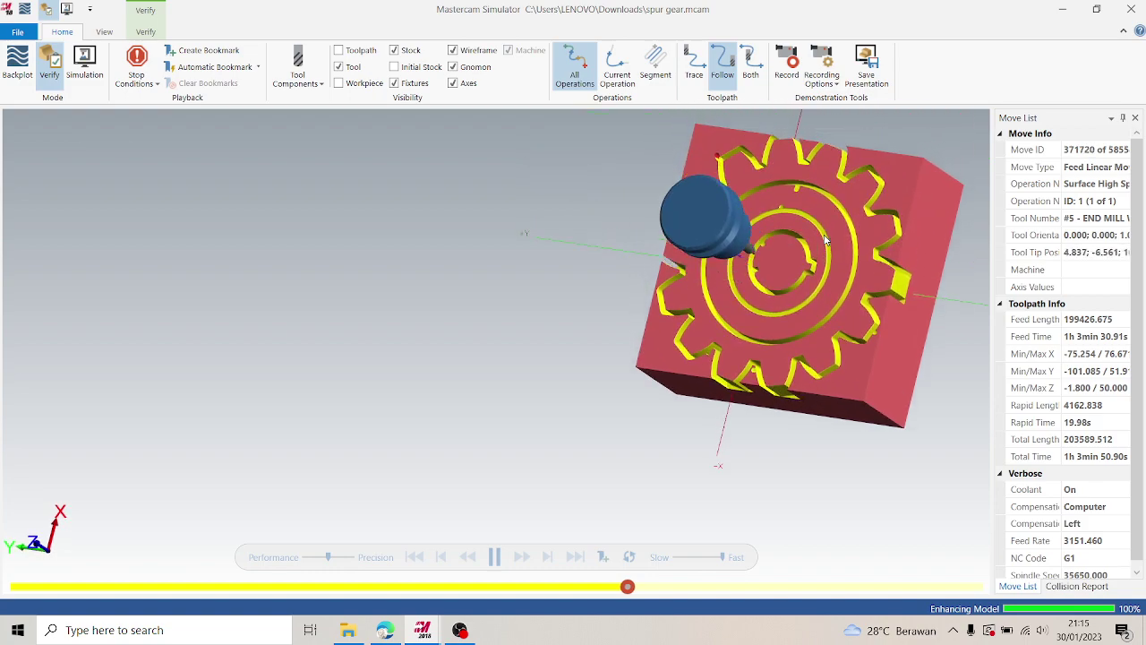
{"action": "scroll", "coordinate": [788, 282], "scroll_direction": "up", "scroll_amount": 2}
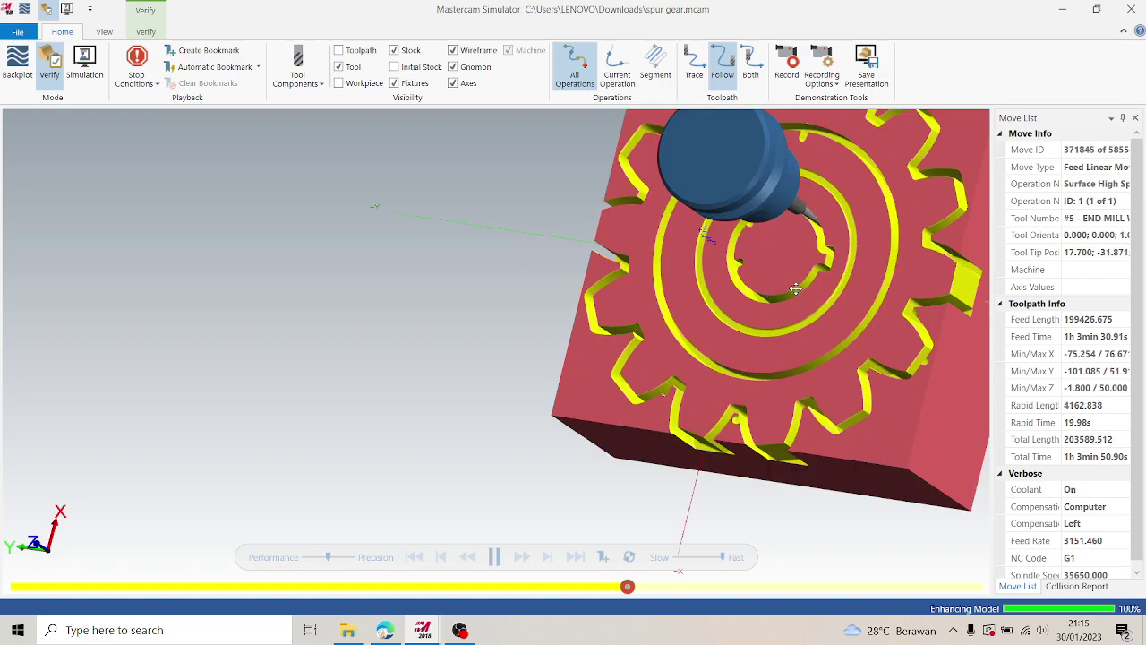
{"action": "middle_click_drag", "start_coordinate": [791, 287], "coordinate": [836, 276]}
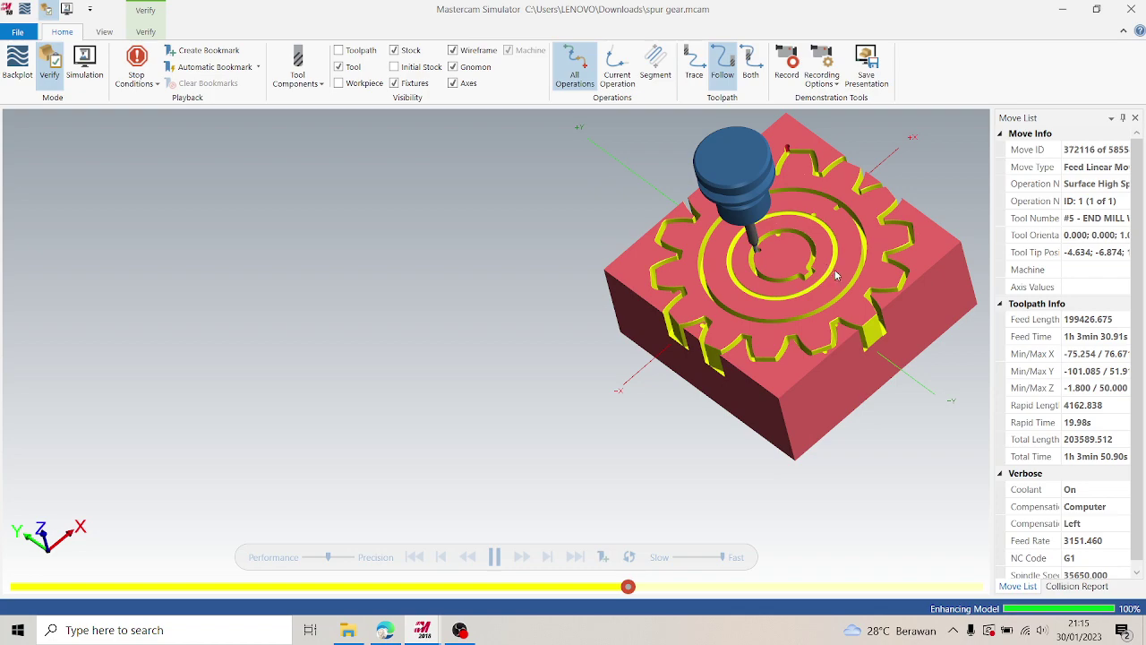
{"action": "middle_click_drag", "start_coordinate": [907, 260], "coordinate": [896, 277]}
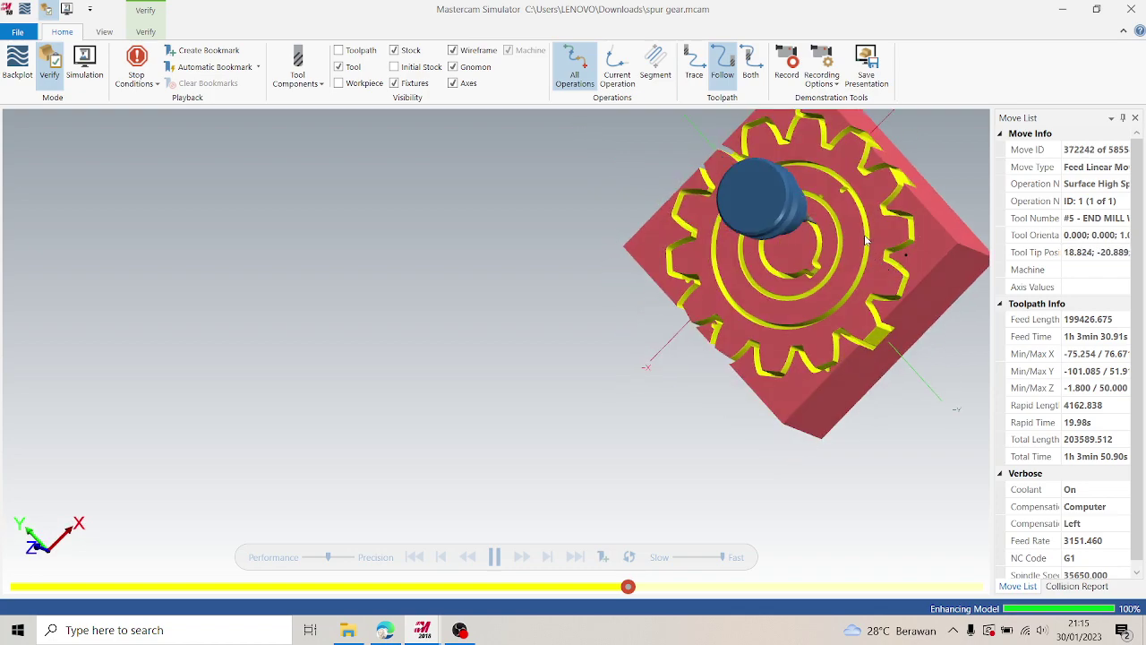
{"action": "scroll", "coordinate": [868, 242], "scroll_direction": "down", "scroll_amount": 2}
{"action": "scroll", "coordinate": [897, 228], "scroll_direction": "up", "scroll_amount": 3}
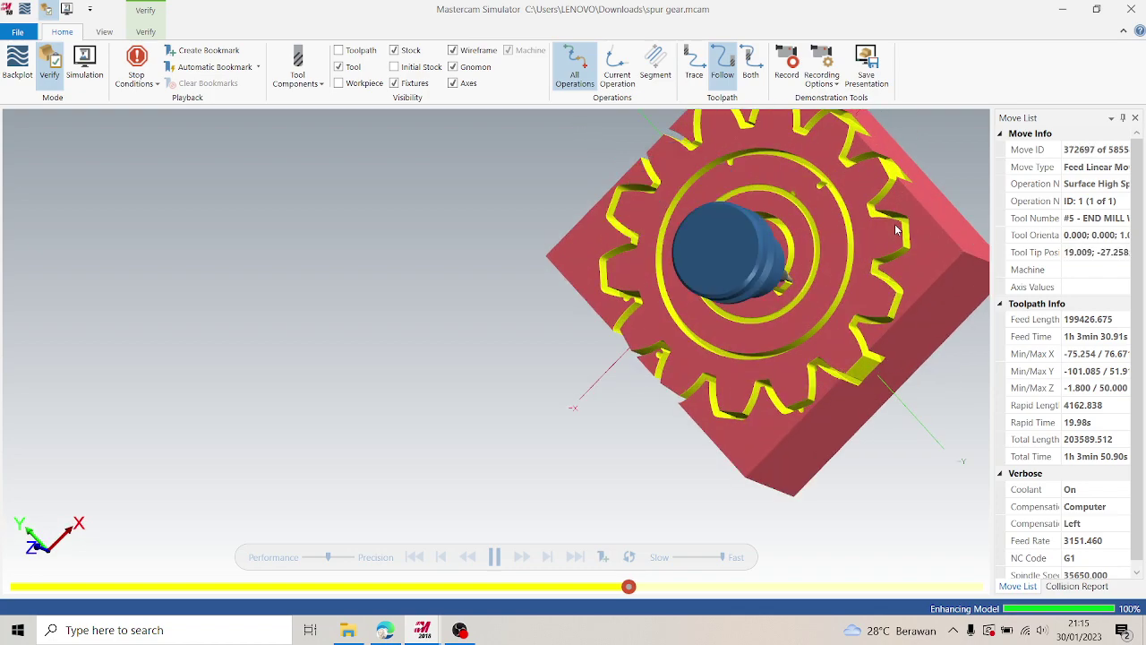